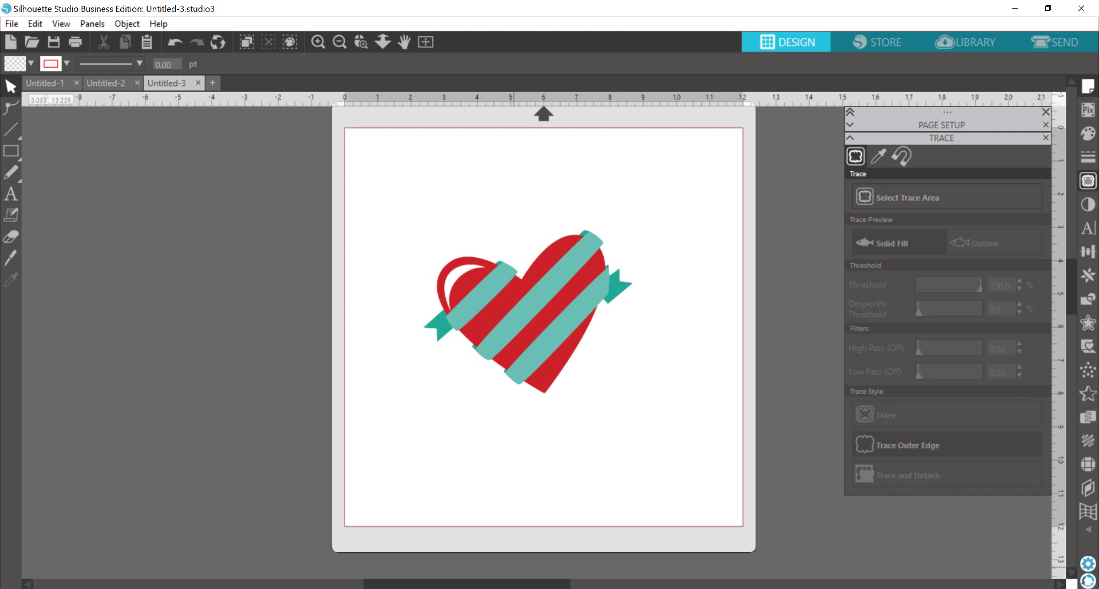
Step: Add another copy of the heart with banner PNG from the PNGs folder beside the design page, and delete that copy
{"action": "key", "text": "alt+Tab"}
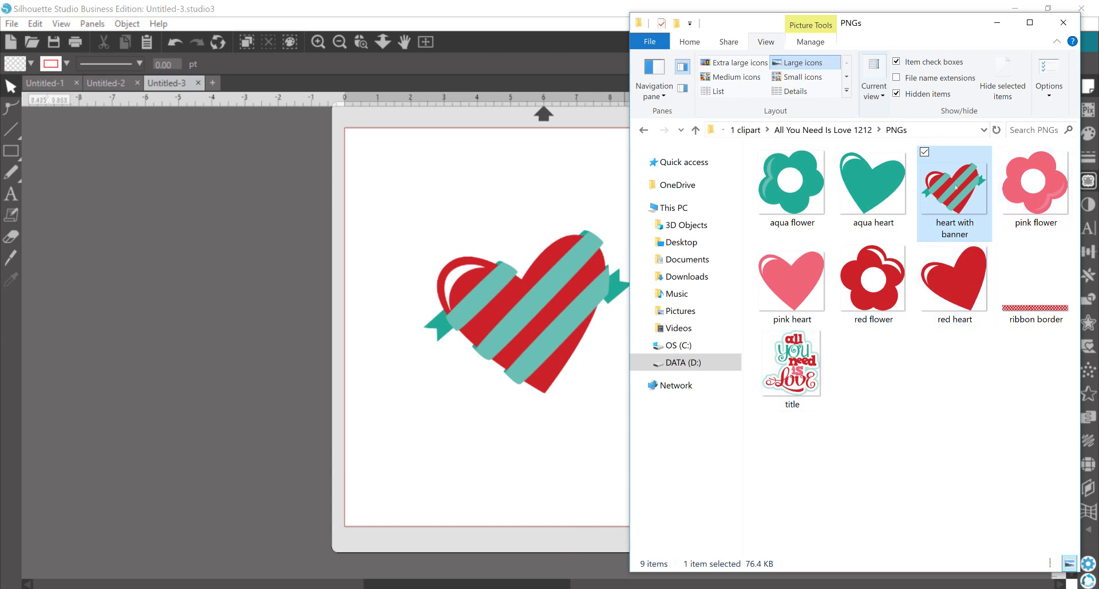
{"action": "left_click_drag", "start_coordinate": [955, 190], "coordinate": [218, 215]}
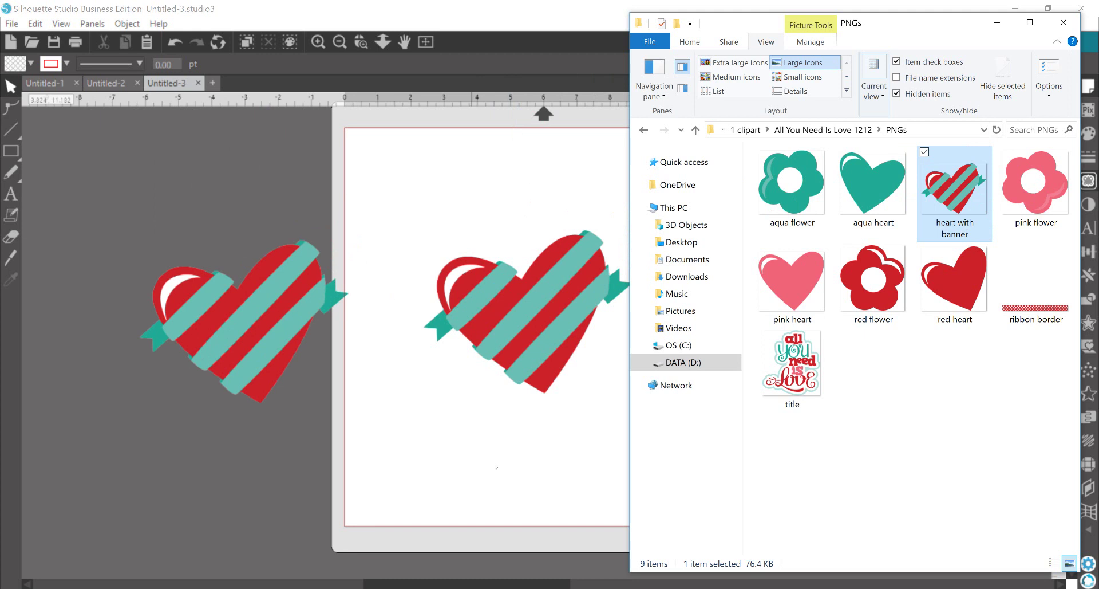
{"action": "left_click", "coordinate": [997, 23]}
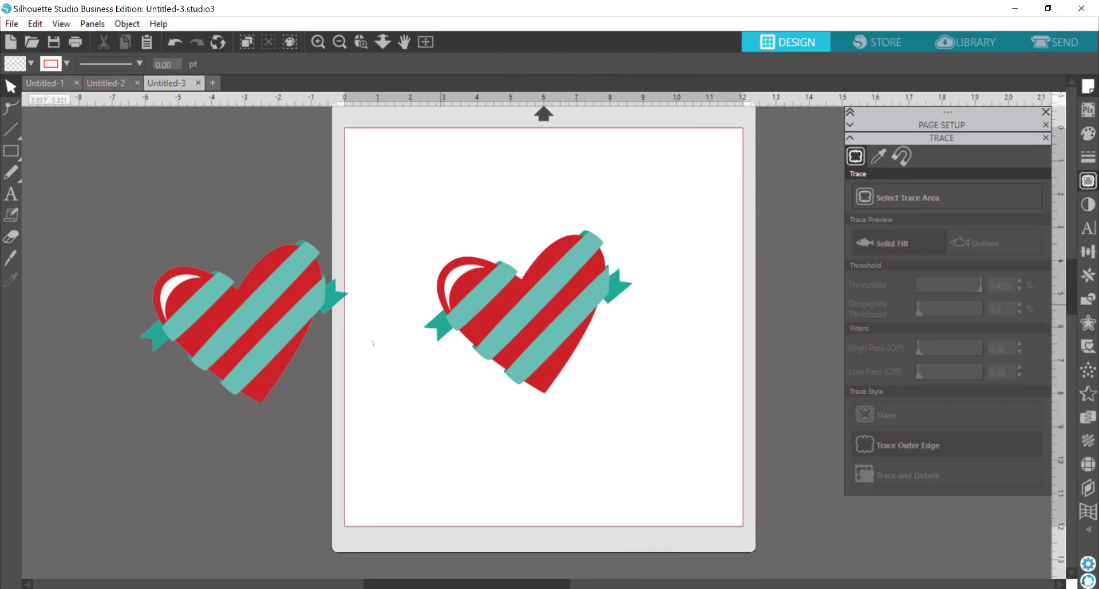
{"action": "left_click", "coordinate": [257, 335]}
{"action": "key", "text": "Delete"}
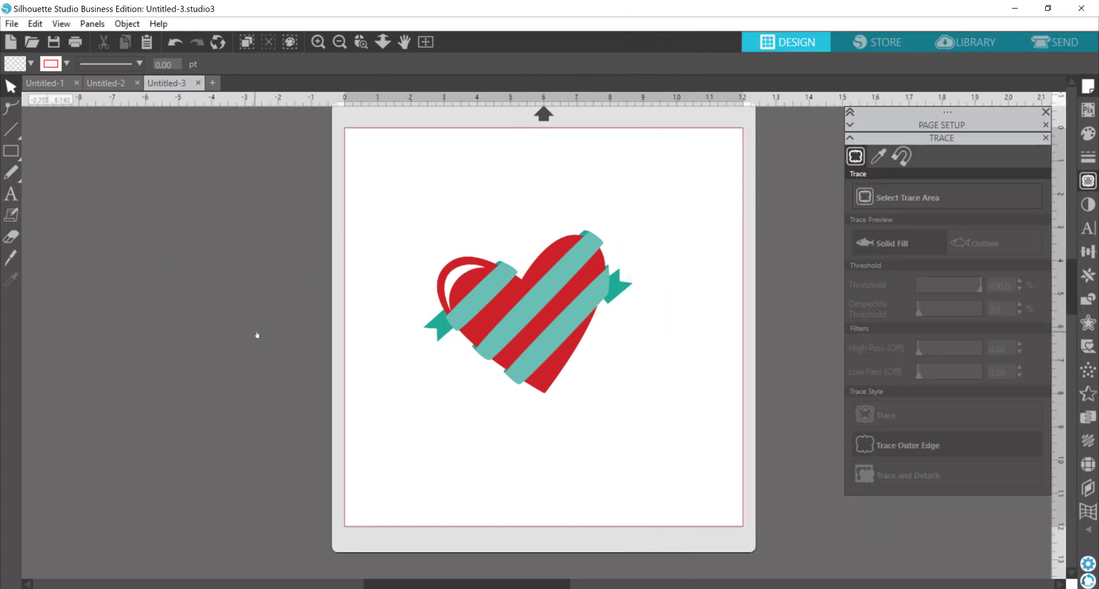
Step: Nudge the striped heart image slightly upward and trace its outer edge, using a trace area around the whole image and a 100% threshold
{"action": "left_click_drag", "start_coordinate": [520, 307], "coordinate": [520, 287]}
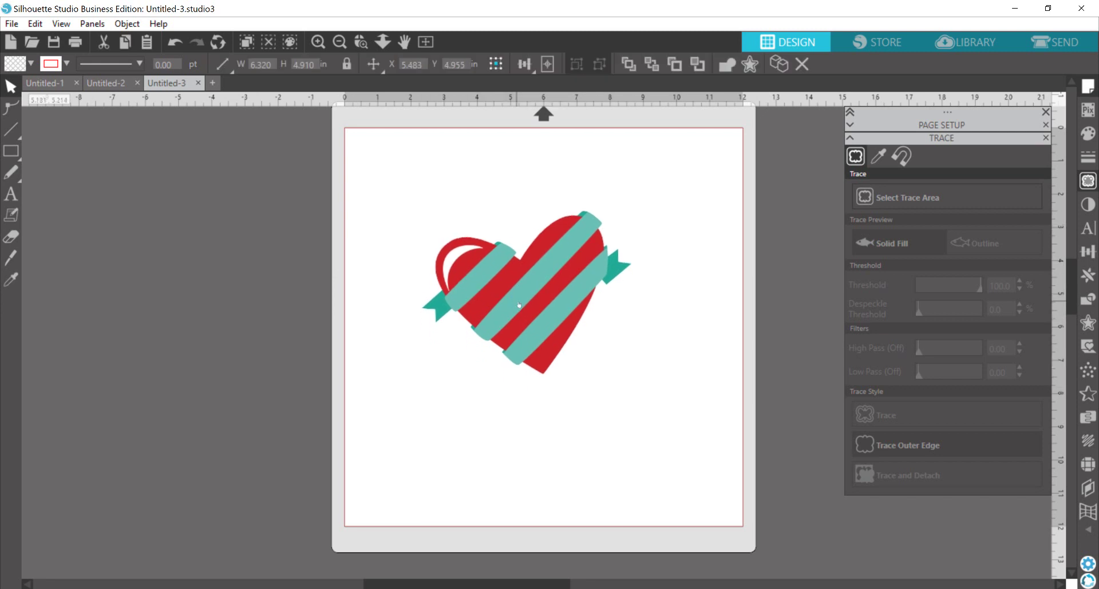
{"action": "left_click", "coordinate": [519, 287]}
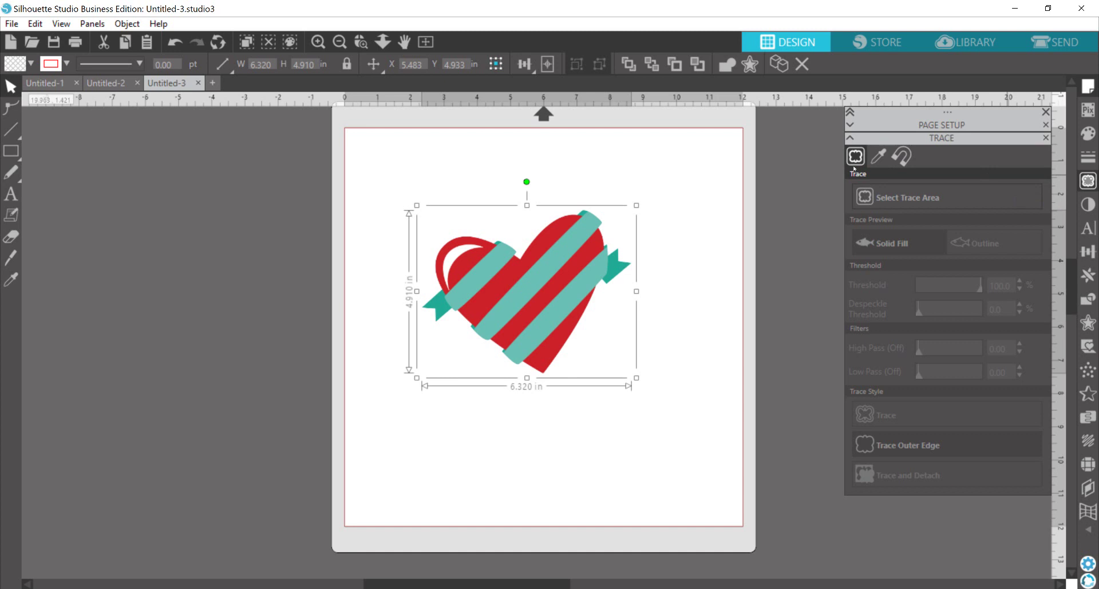
{"action": "left_click", "coordinate": [877, 198]}
{"action": "mouse_move", "coordinate": [389, 189]}
{"action": "left_mouse_down"}
{"action": "mouse_move", "coordinate": [578, 193]}
{"action": "mouse_move", "coordinate": [665, 246]}
{"action": "mouse_move", "coordinate": [676, 419]}
{"action": "left_mouse_up"}
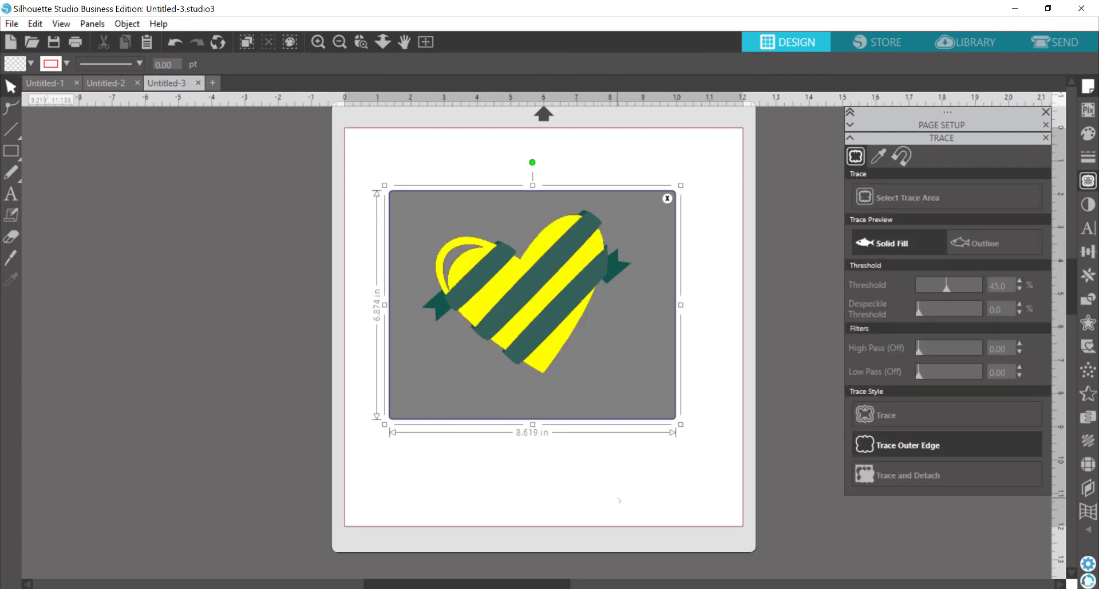
{"action": "left_click_drag", "start_coordinate": [947, 290], "coordinate": [980, 289]}
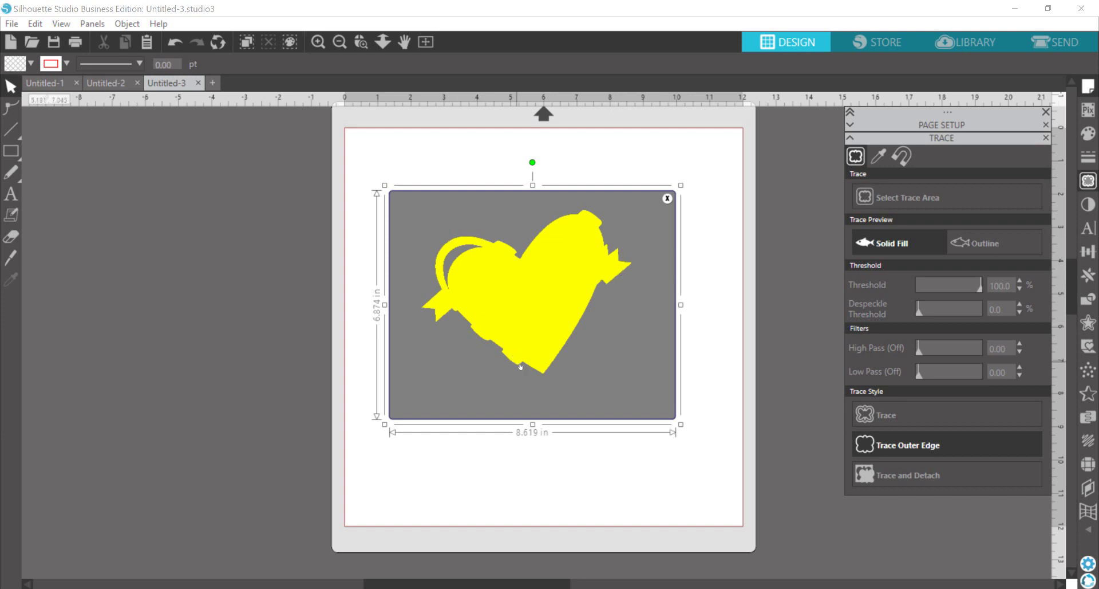
{"action": "left_click", "coordinate": [894, 446]}
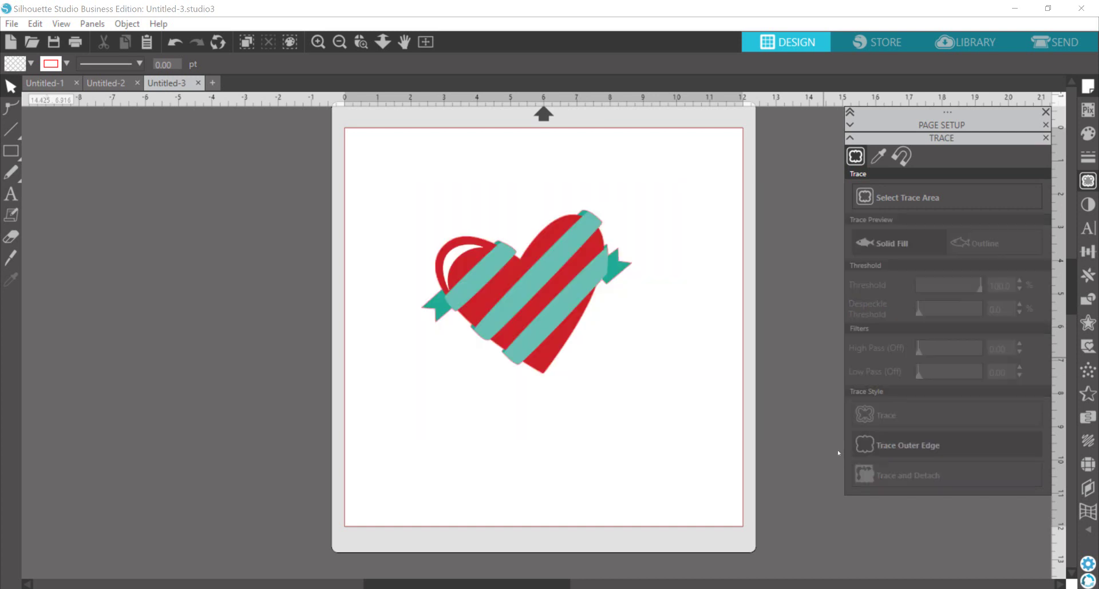
Step: Move the heart image off the page beside its traced outline, and open the outline for point editing
{"action": "mouse_move", "coordinate": [517, 295]}
{"action": "left_mouse_down"}
{"action": "mouse_move", "coordinate": [257, 295]}
{"action": "mouse_move", "coordinate": [173, 272]}
{"action": "left_mouse_up"}
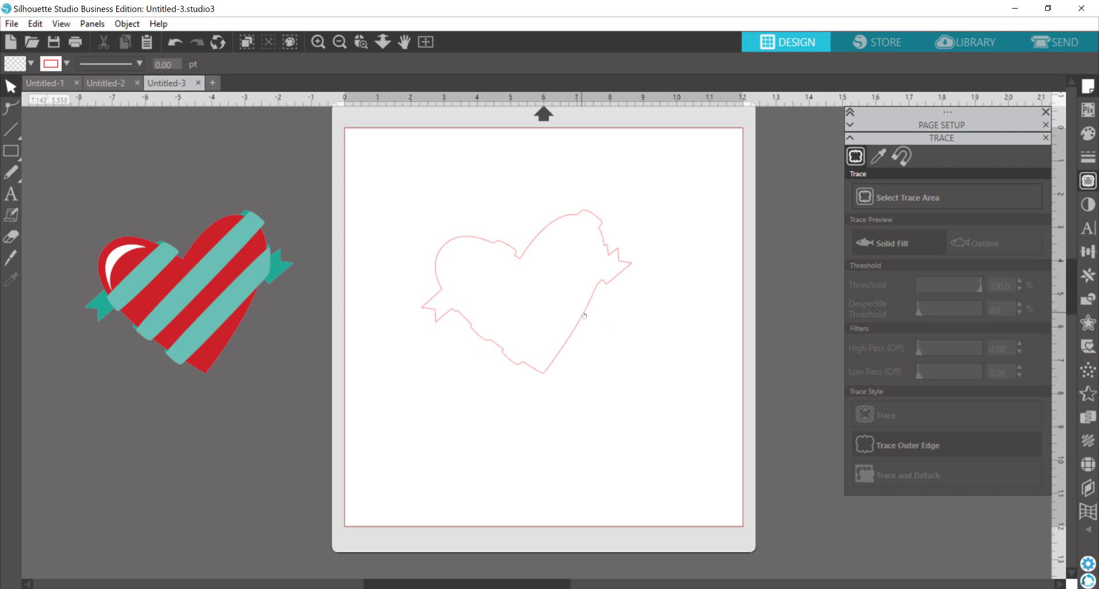
{"action": "double_click", "coordinate": [591, 309]}
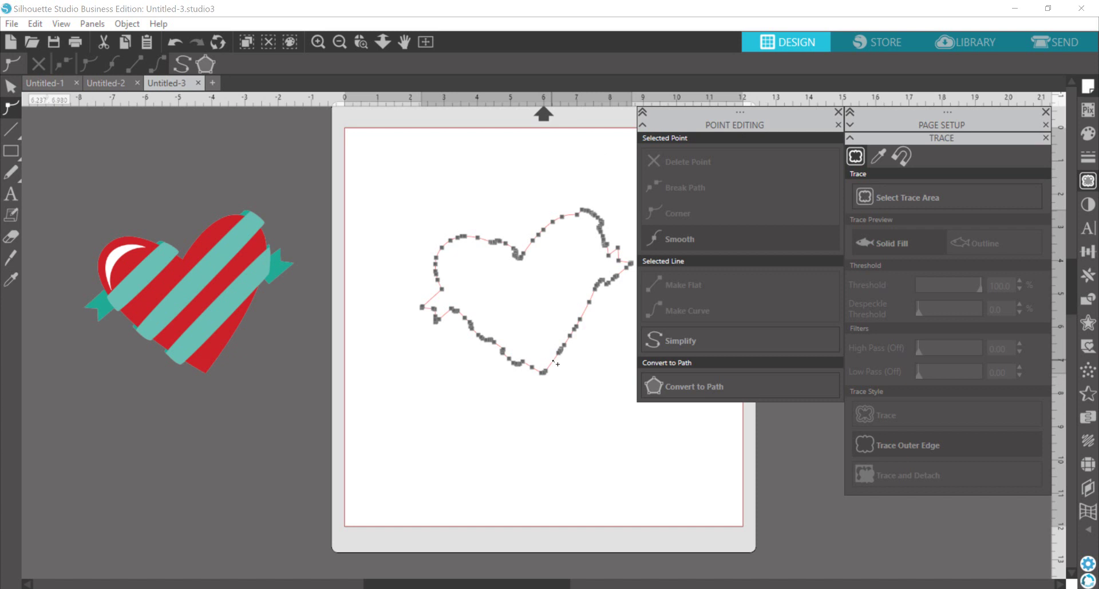
Step: Delete the excess closely spaced points around the small dip on top of the outline's left lobe
{"action": "scroll", "coordinate": [547, 261], "scroll_direction": "up", "scroll_amount": 3}
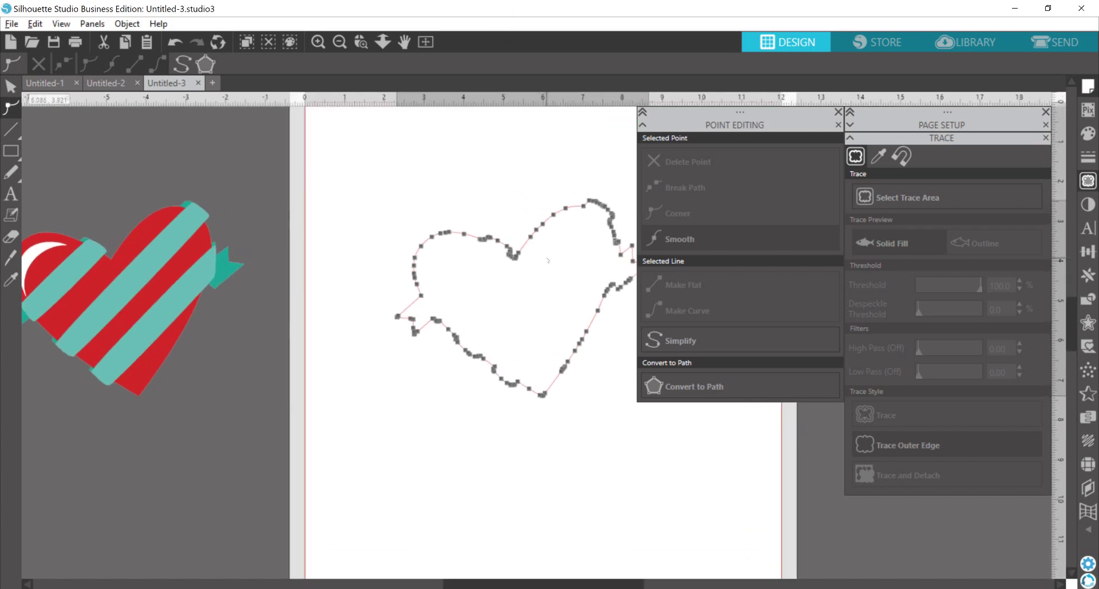
{"action": "scroll", "coordinate": [559, 288], "scroll_direction": "up", "scroll_amount": 4}
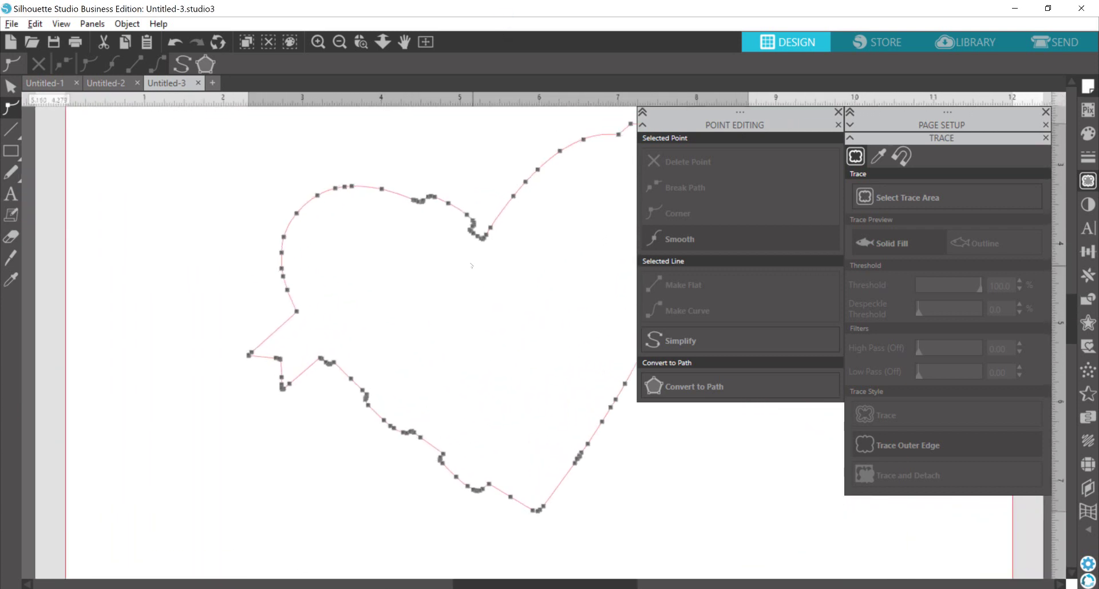
{"action": "scroll", "coordinate": [472, 264], "scroll_direction": "up", "scroll_amount": 5}
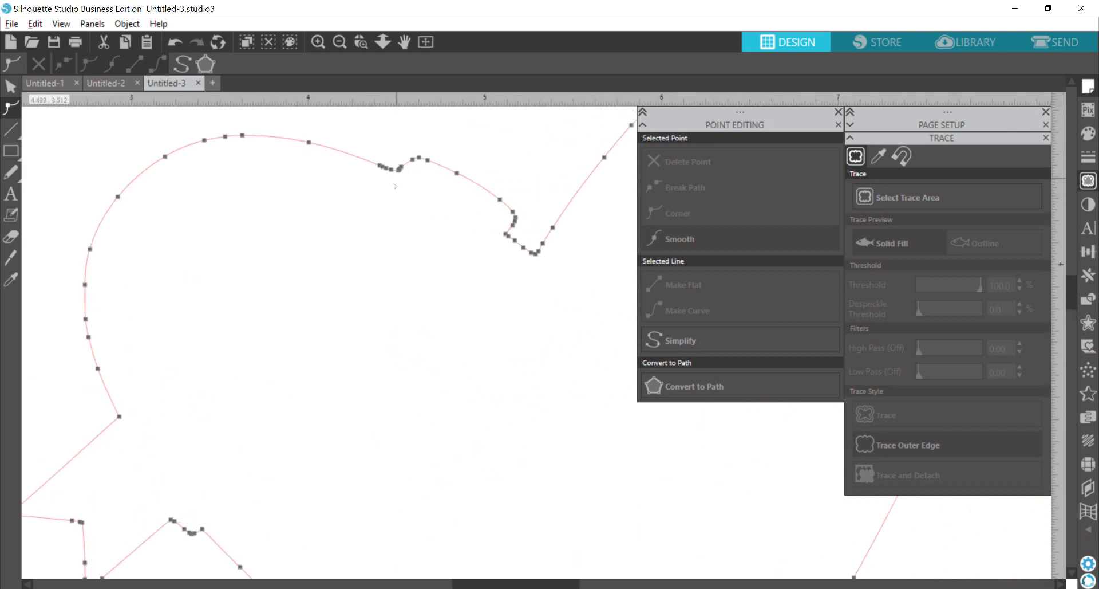
{"action": "scroll", "coordinate": [395, 185], "scroll_direction": "up", "scroll_amount": 4}
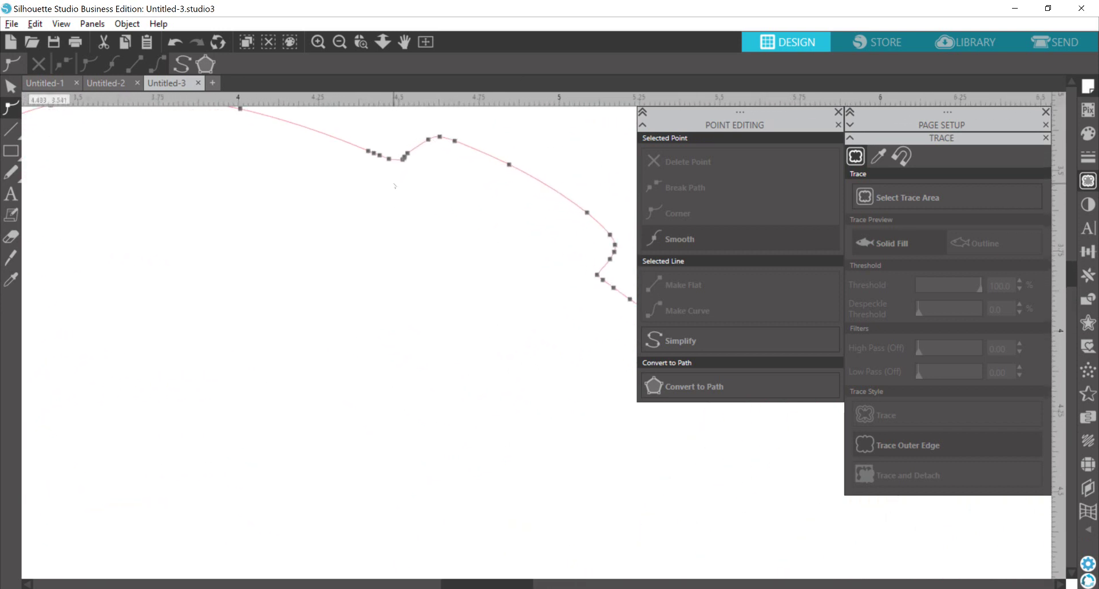
{"action": "key", "text": "alt"}
{"action": "left_click", "coordinate": [373, 153]}
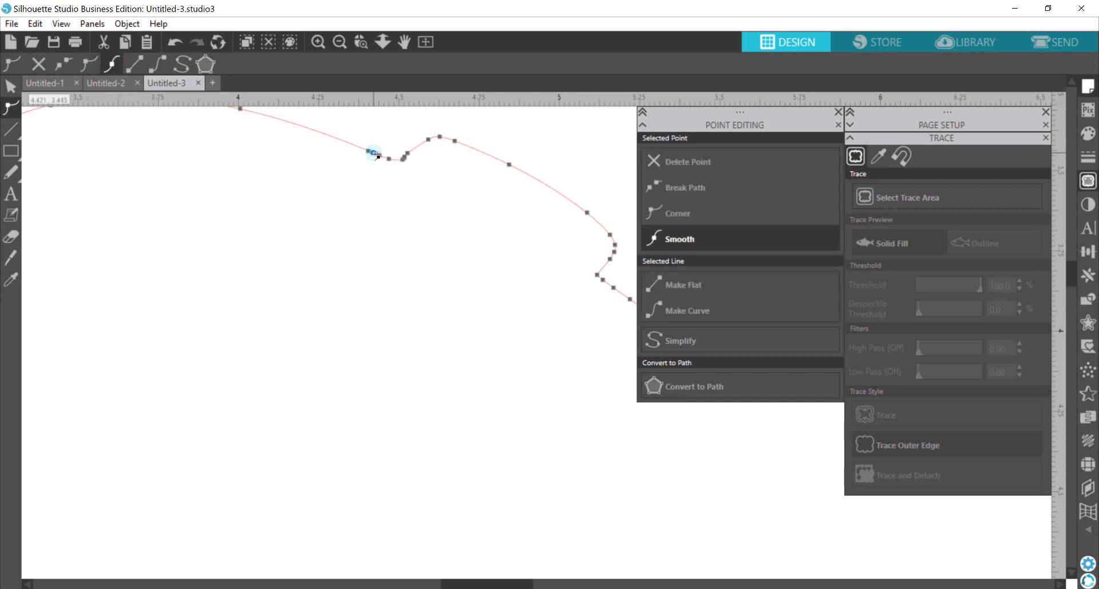
{"action": "left_click", "coordinate": [687, 162]}
{"action": "left_click", "coordinate": [687, 162]}
{"action": "left_click", "coordinate": [405, 160]}
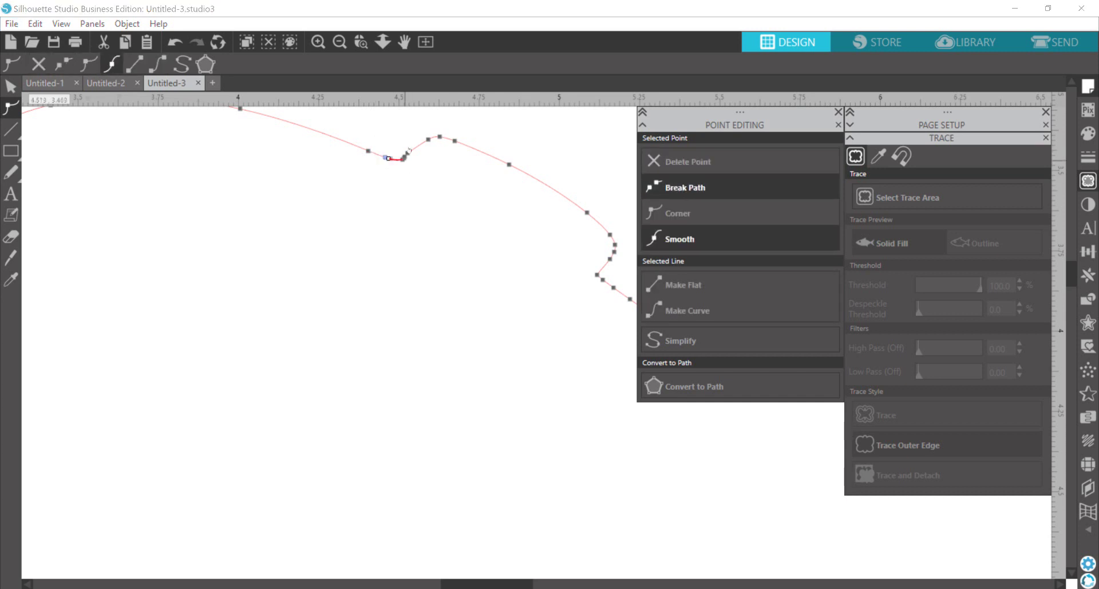
{"action": "left_click", "coordinate": [407, 161]}
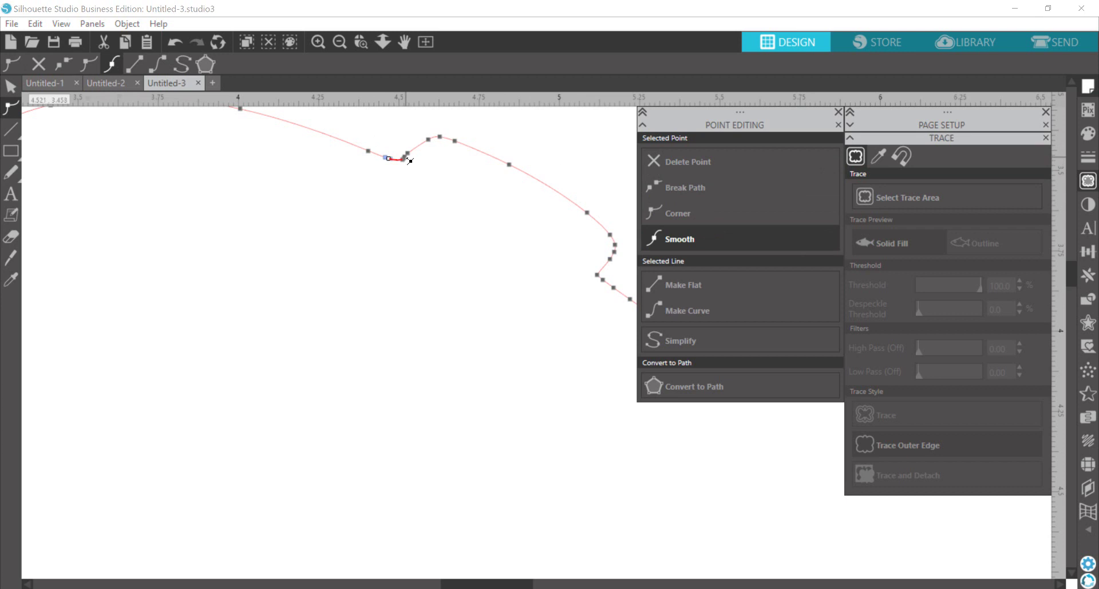
{"action": "left_click", "coordinate": [407, 153]}
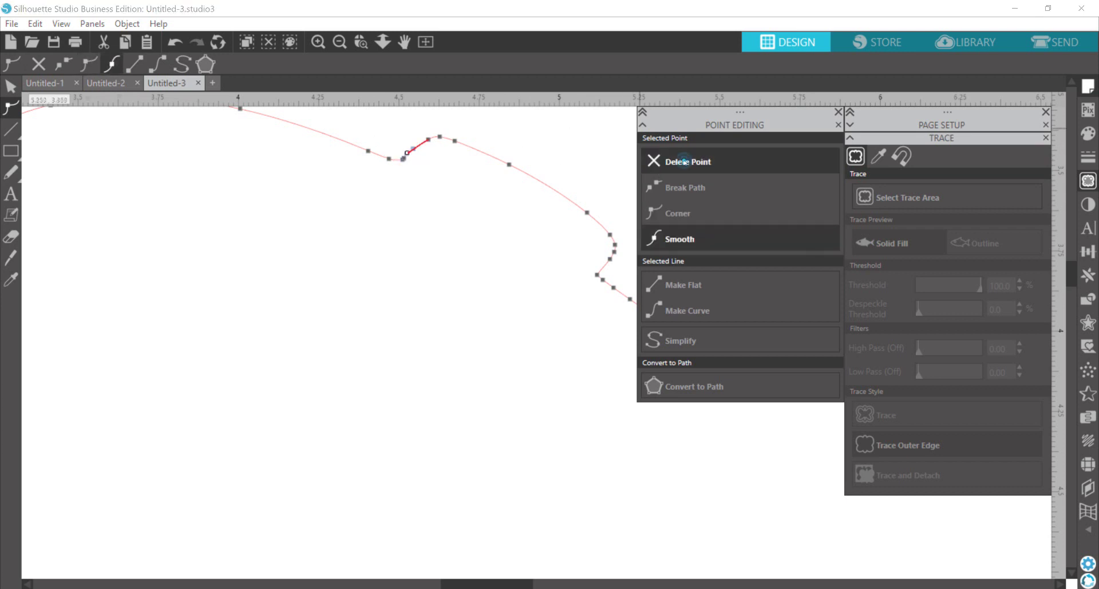
{"action": "left_click", "coordinate": [667, 162]}
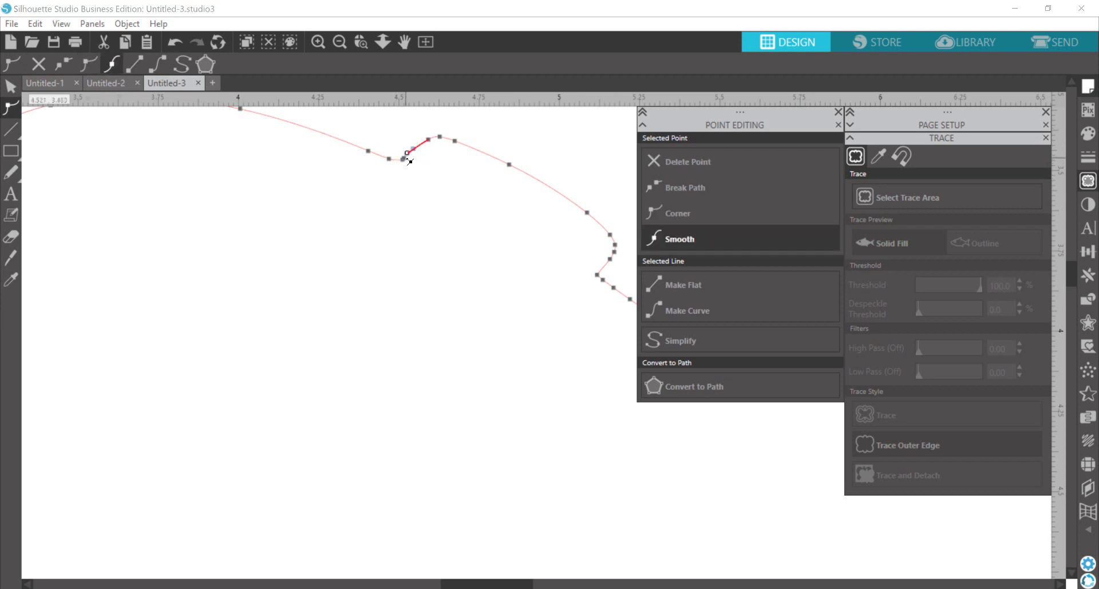
{"action": "left_click", "coordinate": [647, 160]}
Step: Delete the extra points along the short straight edge into the heart's central notch and the one just above it on the right lobe
{"action": "left_click", "coordinate": [603, 280]}
{"action": "scroll", "coordinate": [516, 362], "scroll_direction": "right", "scroll_amount": 5}
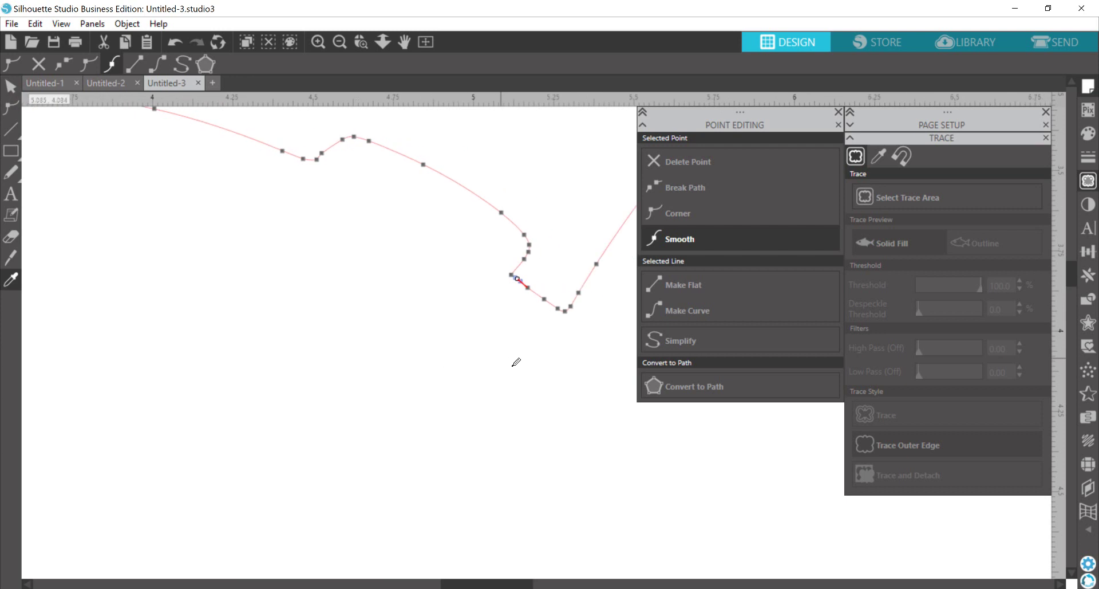
{"action": "scroll", "coordinate": [516, 362], "scroll_direction": "right", "scroll_amount": 3}
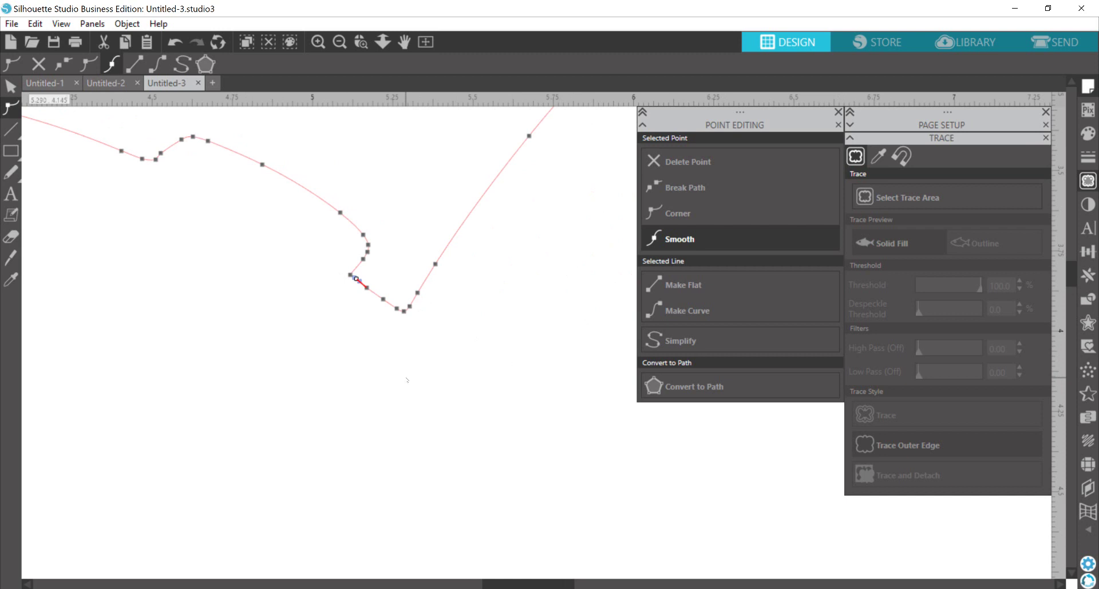
{"action": "key", "text": "i"}
{"action": "scroll", "coordinate": [410, 382], "scroll_direction": "left", "scroll_amount": 7}
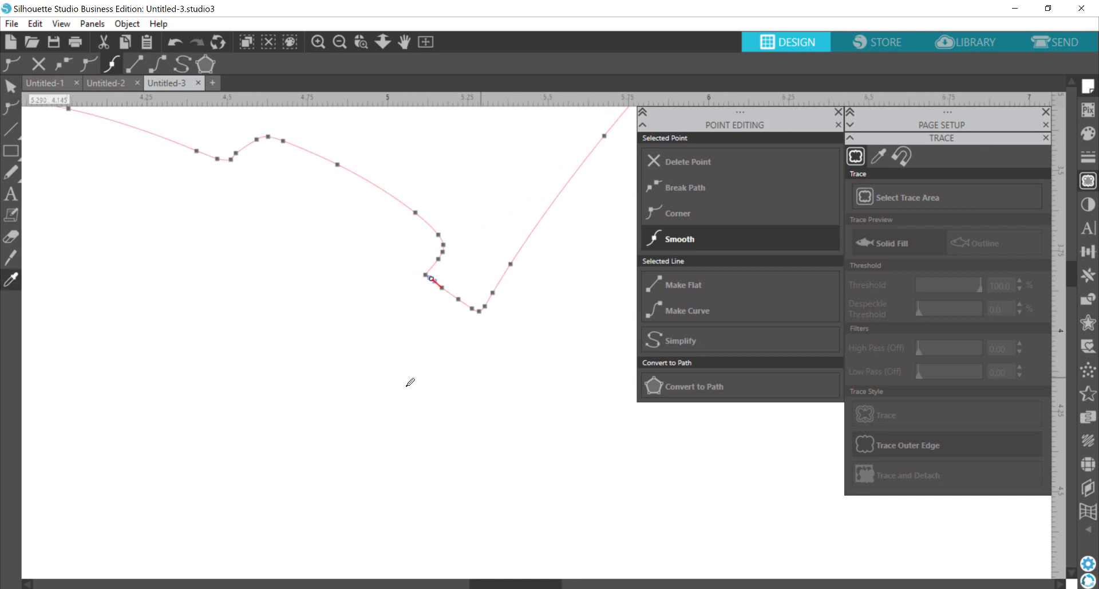
{"action": "scroll", "coordinate": [411, 381], "scroll_direction": "right", "scroll_amount": 8}
{"action": "scroll", "coordinate": [410, 382], "scroll_direction": "right", "scroll_amount": 2}
{"action": "scroll", "coordinate": [410, 382], "scroll_direction": "left", "scroll_amount": 7}
{"action": "scroll", "coordinate": [409, 375], "scroll_direction": "right", "scroll_amount": 10}
{"action": "scroll", "coordinate": [409, 373], "scroll_direction": "left", "scroll_amount": 7}
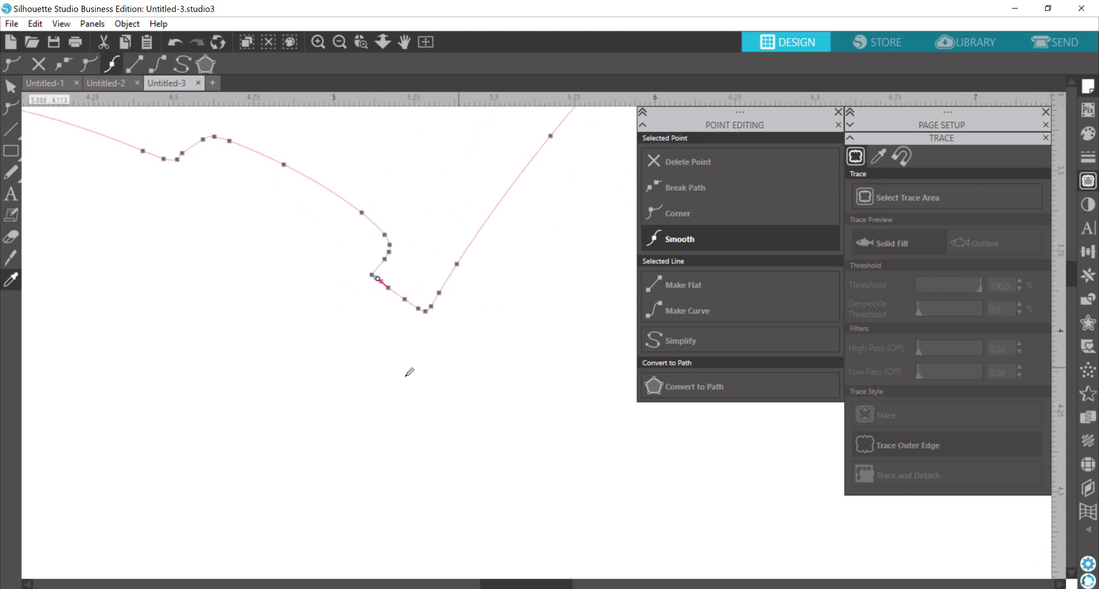
{"action": "scroll", "coordinate": [411, 374], "scroll_direction": "right", "scroll_amount": 9}
{"action": "scroll", "coordinate": [411, 374], "scroll_direction": "left", "scroll_amount": 7}
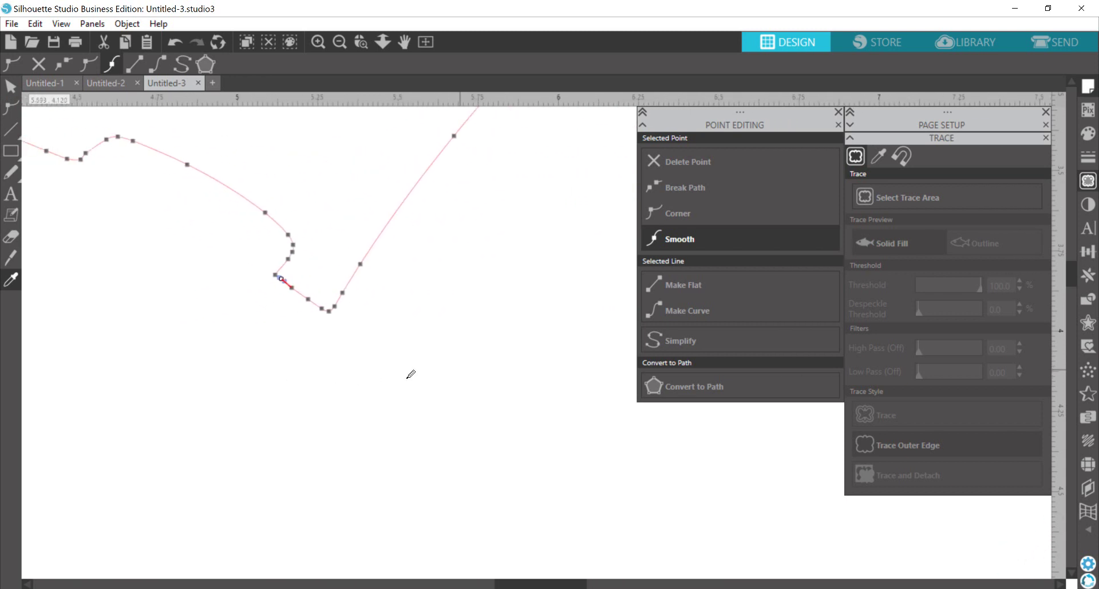
{"action": "left_click", "coordinate": [687, 162]}
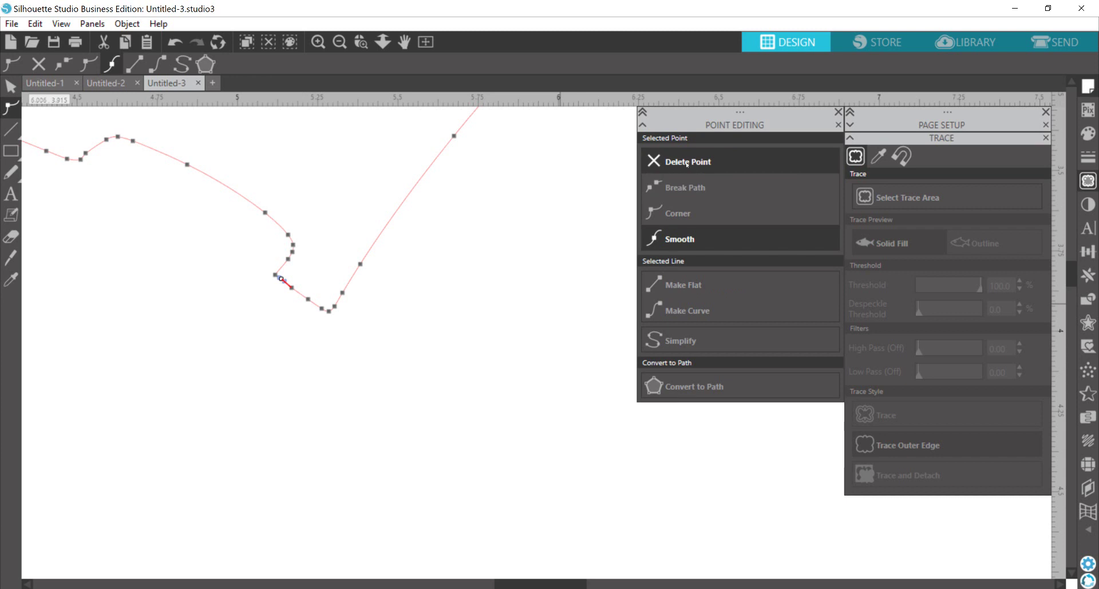
{"action": "left_click", "coordinate": [687, 161]}
{"action": "left_click", "coordinate": [687, 161]}
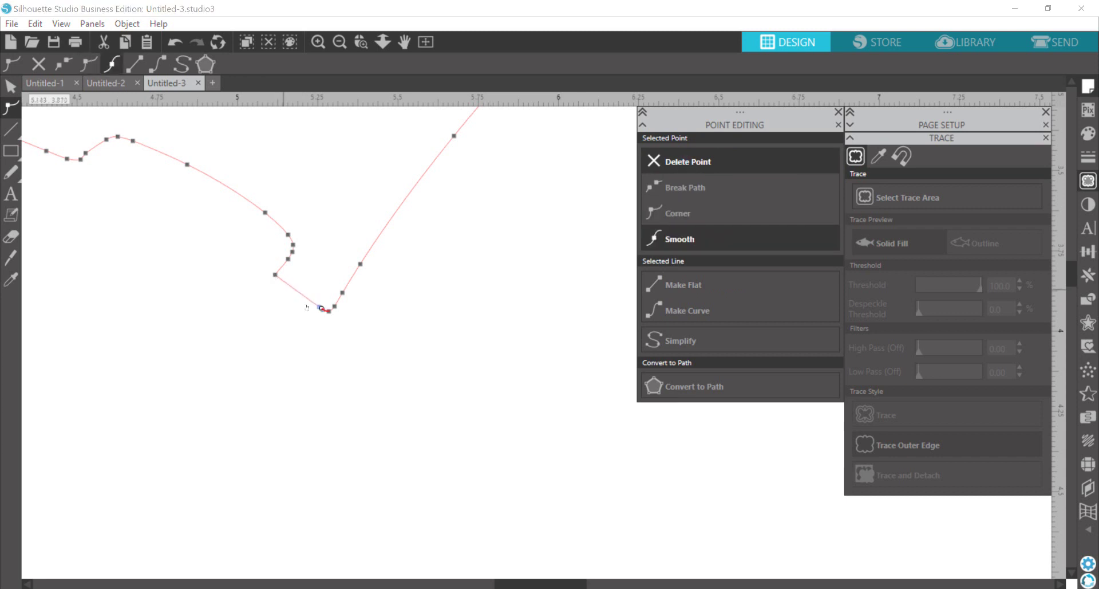
{"action": "left_click", "coordinate": [342, 292]}
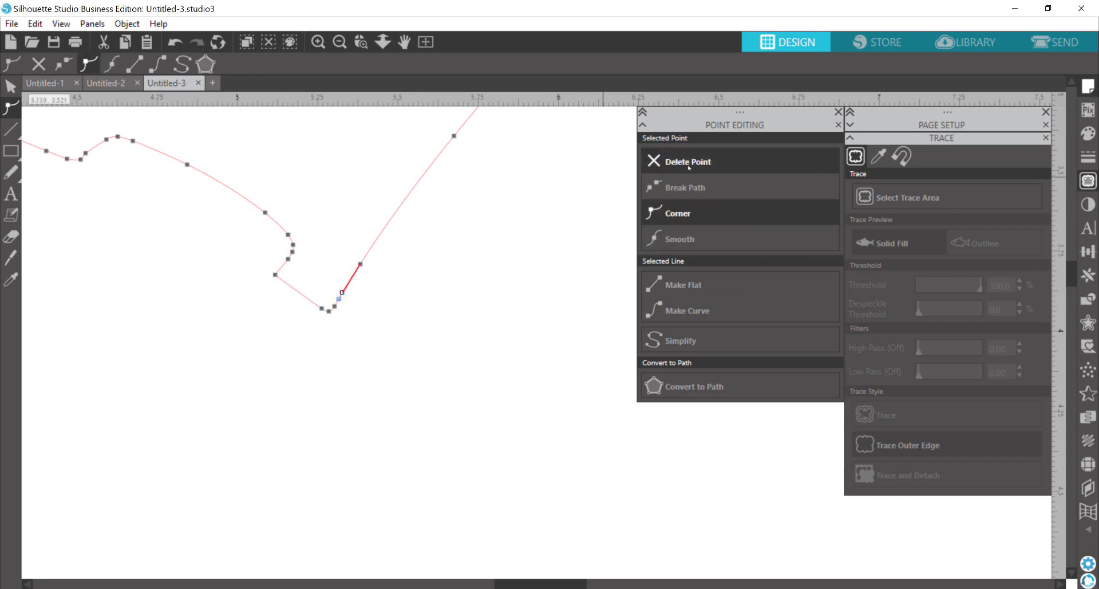
{"action": "left_click", "coordinate": [664, 154]}
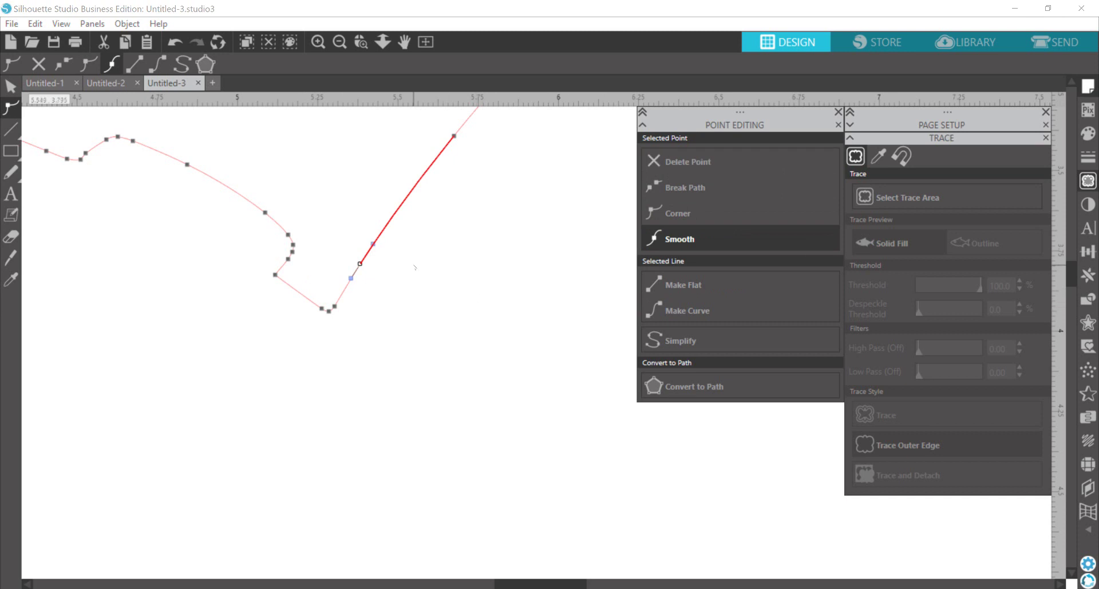
Step: Delete the extra clustered points along the sloping banner edge at the top of the outline's right lobe
{"action": "scroll", "coordinate": [452, 355], "scroll_direction": "down", "scroll_amount": 3}
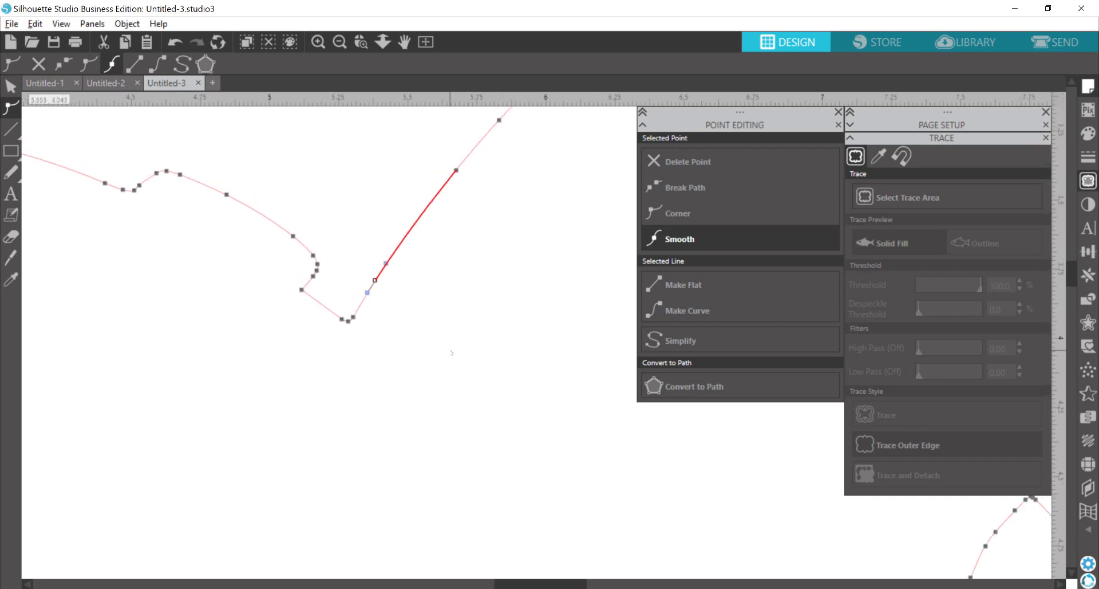
{"action": "scroll", "coordinate": [447, 340], "scroll_direction": "down", "scroll_amount": 2}
{"action": "key", "text": "alt"}
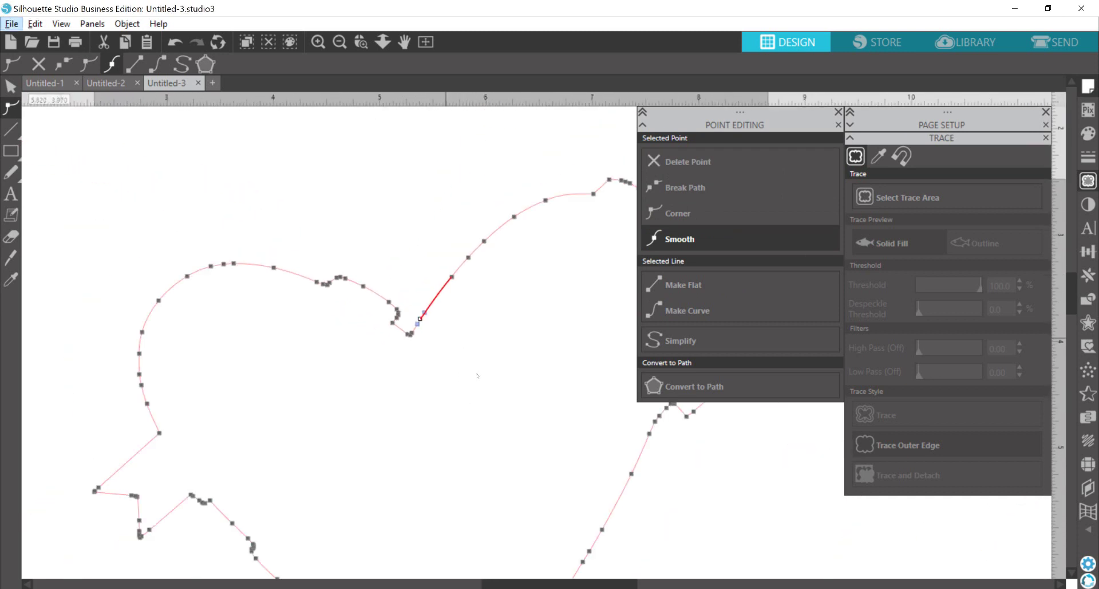
{"action": "scroll", "coordinate": [474, 243], "scroll_direction": "right", "scroll_amount": 2}
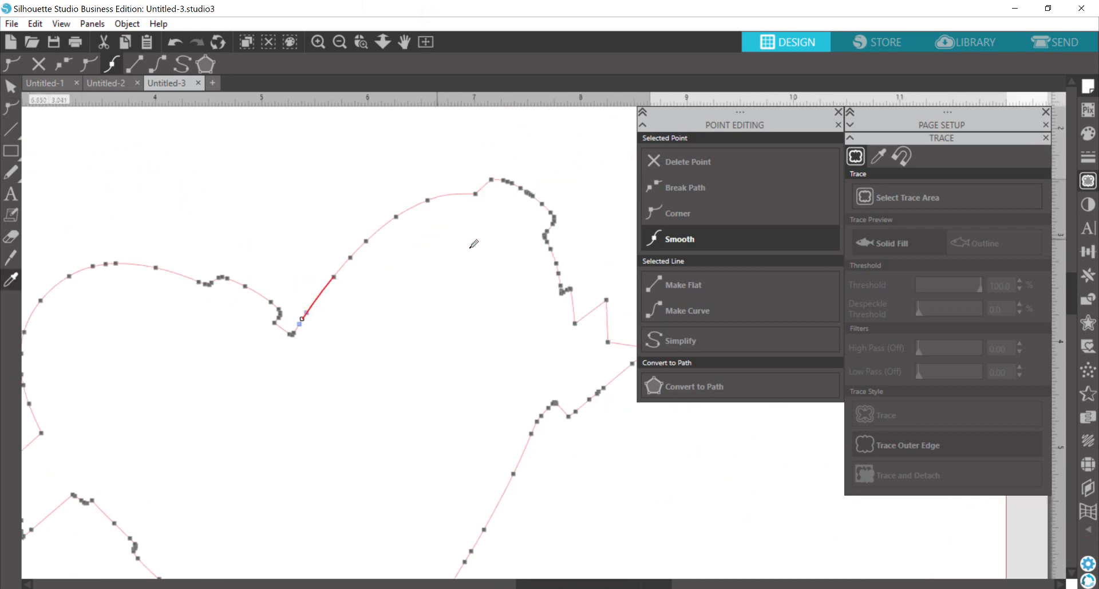
{"action": "scroll", "coordinate": [474, 243], "scroll_direction": "right", "scroll_amount": 1}
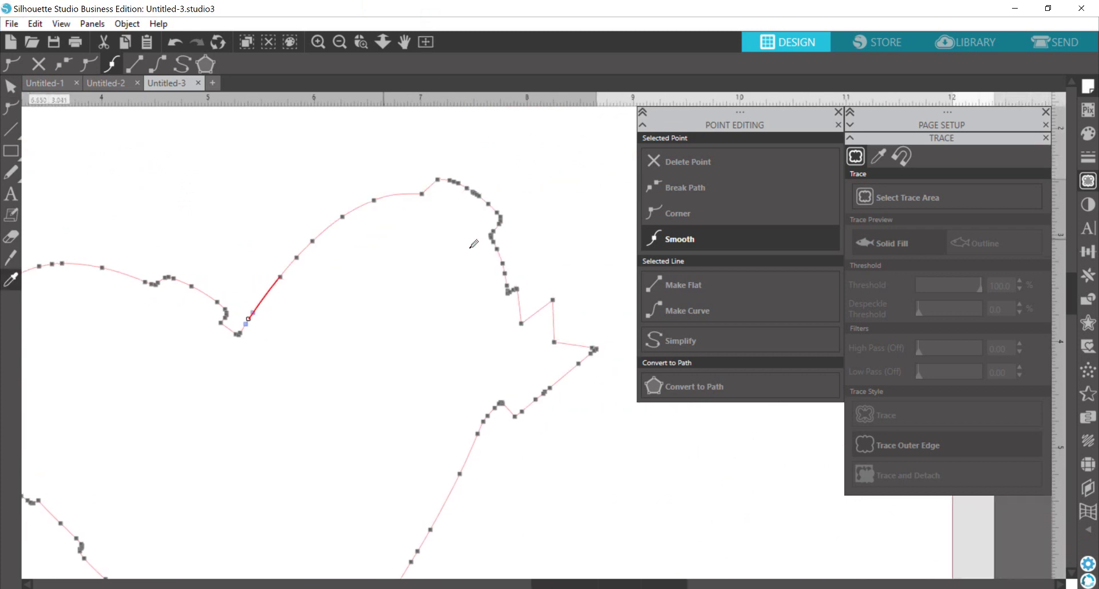
{"action": "scroll", "coordinate": [477, 198], "scroll_direction": "up", "scroll_amount": 8}
{"action": "key", "text": "alt"}
{"action": "left_click", "coordinate": [478, 187]}
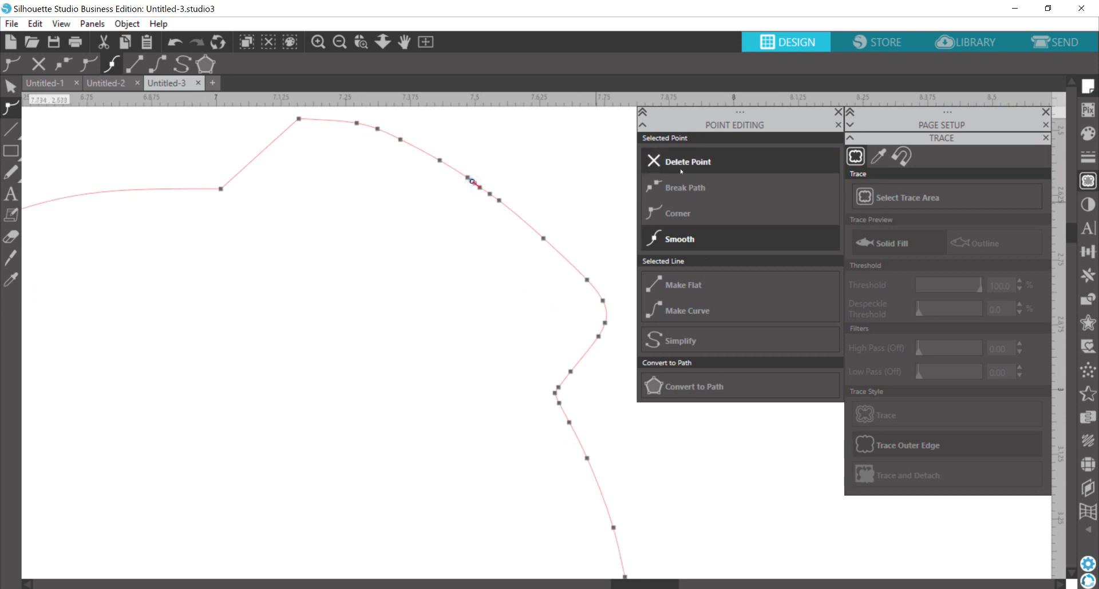
{"action": "left_click", "coordinate": [683, 163]}
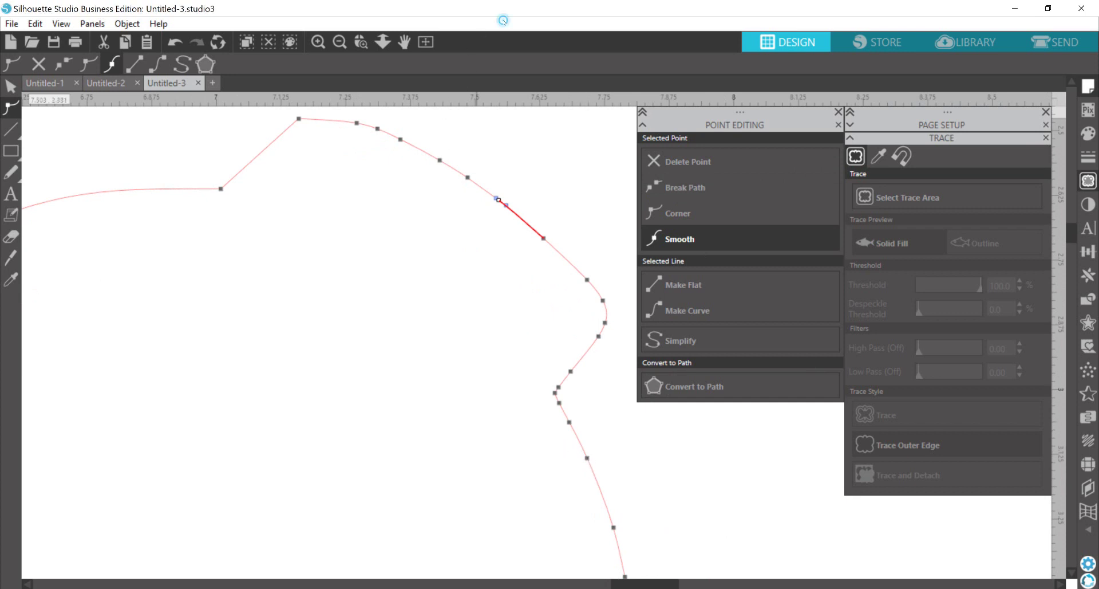
Step: Delete the extra clustered points along the short jagged edge between the outline's right lobe and the right ribbon tail
{"action": "scroll", "coordinate": [527, 337], "scroll_direction": "down", "scroll_amount": 2}
{"action": "scroll", "coordinate": [528, 336], "scroll_direction": "down", "scroll_amount": 3}
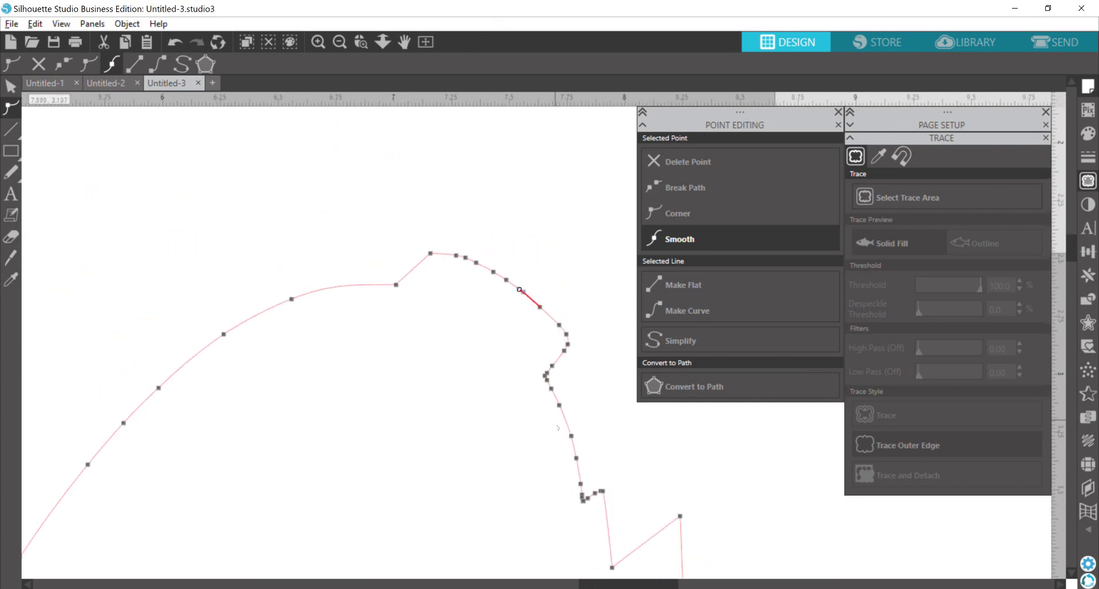
{"action": "left_click", "coordinate": [595, 493]}
{"action": "left_click", "coordinate": [684, 162]}
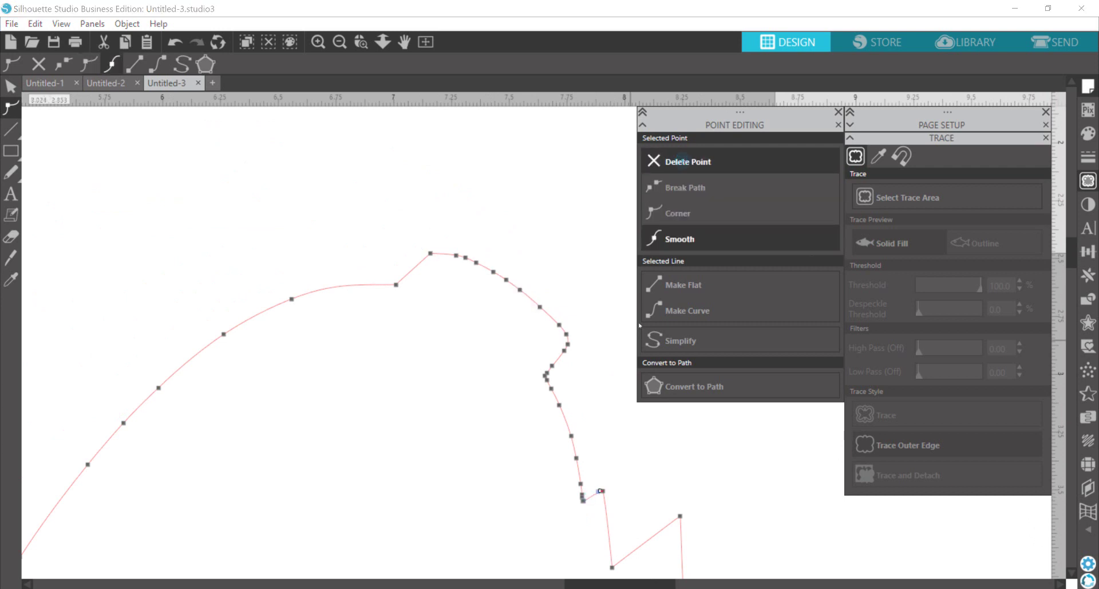
{"action": "left_click", "coordinate": [583, 495]}
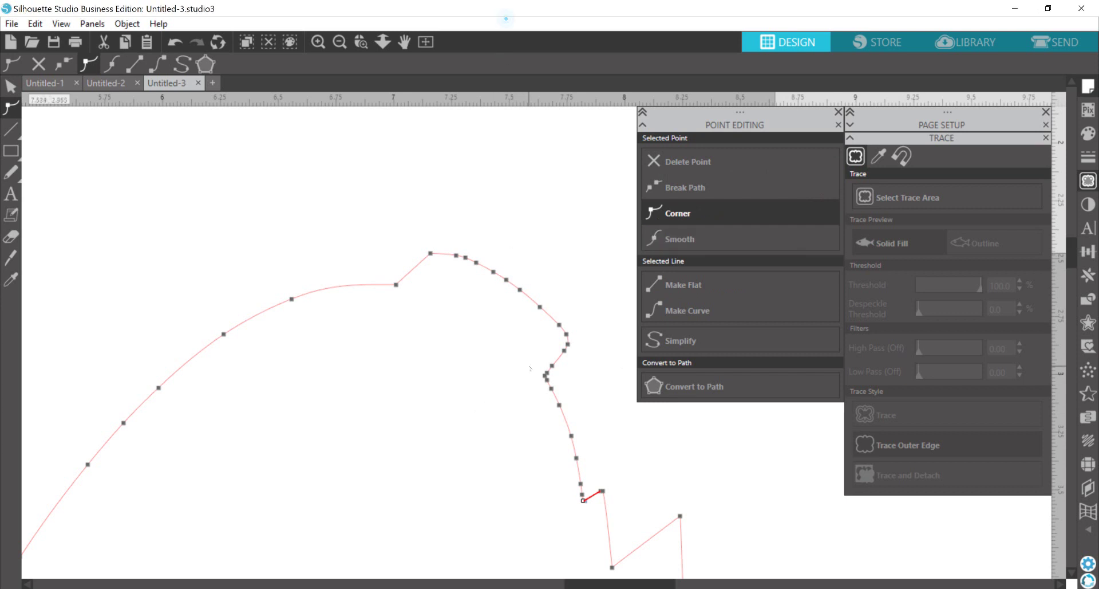
Step: Delete the extra points along the straight lower edge of the outline's right ribbon tail
{"action": "scroll", "coordinate": [530, 367], "scroll_direction": "down", "scroll_amount": 3}
{"action": "scroll", "coordinate": [529, 367], "scroll_direction": "down", "scroll_amount": 2}
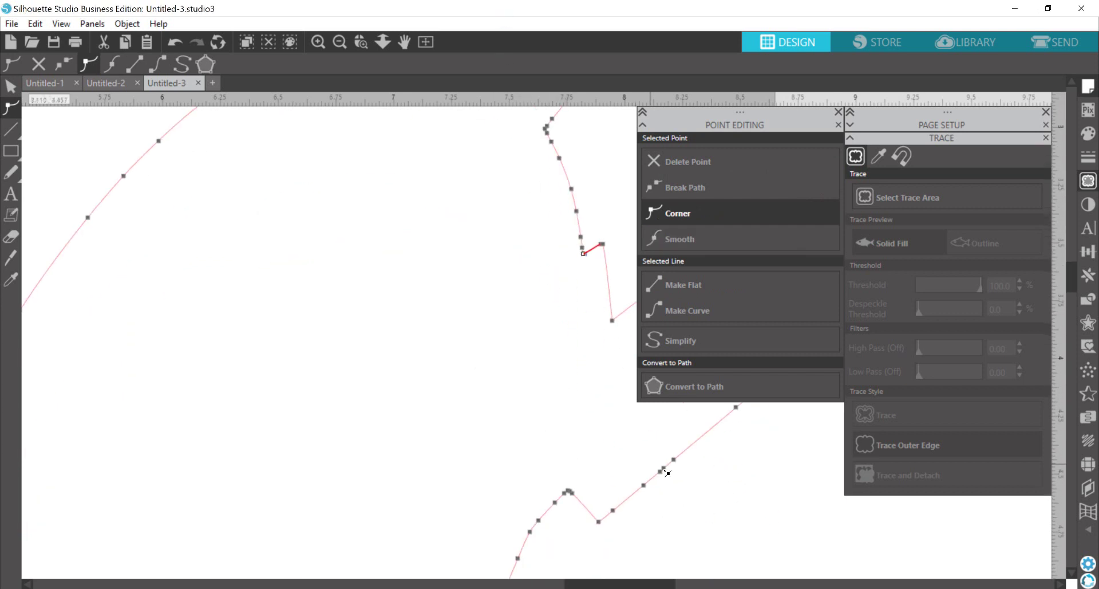
{"action": "left_click", "coordinate": [674, 460]}
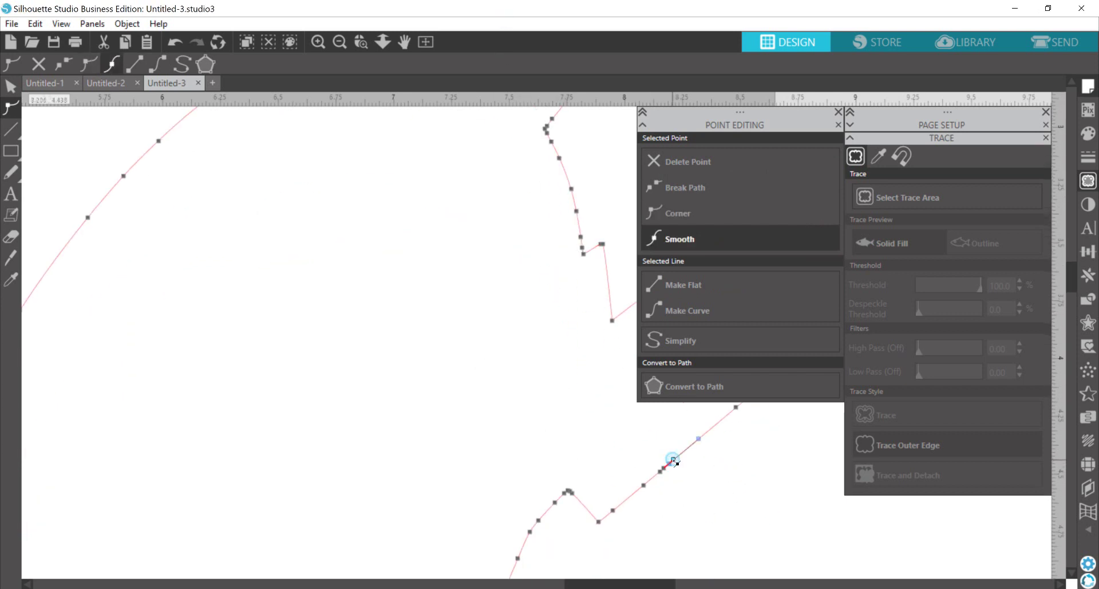
{"action": "left_click", "coordinate": [683, 162]}
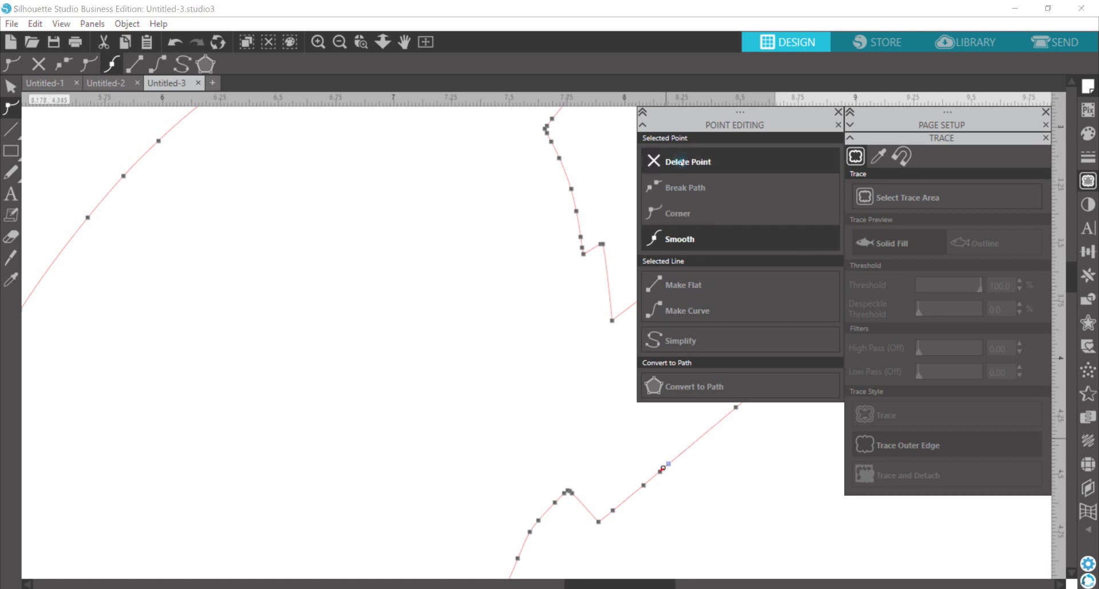
{"action": "left_click", "coordinate": [683, 162]}
{"action": "left_click", "coordinate": [683, 162]}
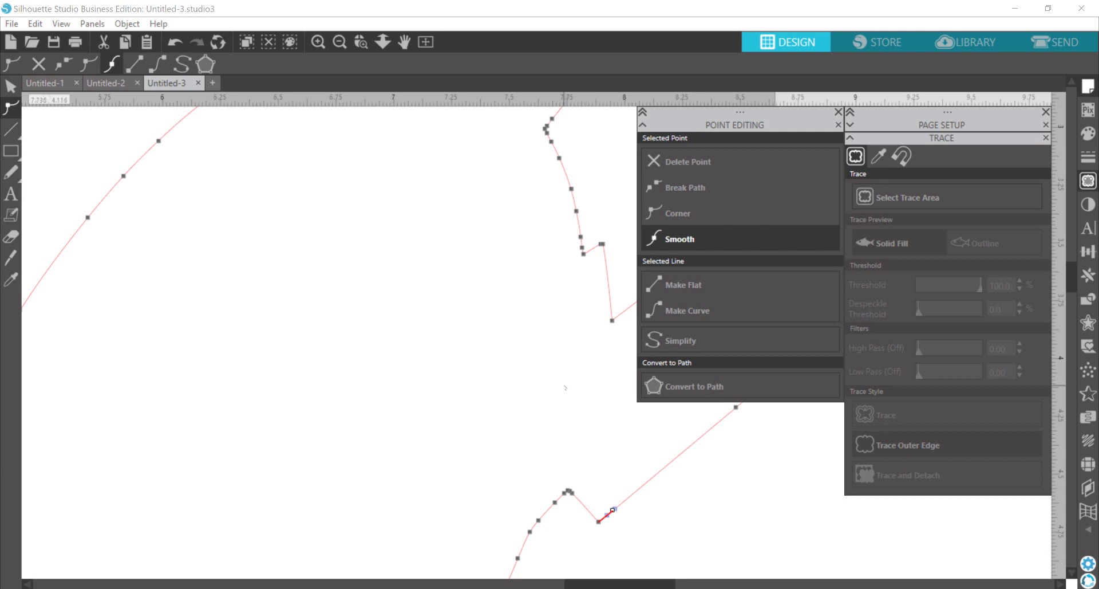
Step: Delete the cluster of extra points midway down the heart's long lower-right side, just above the bottom tip
{"action": "scroll", "coordinate": [550, 329], "scroll_direction": "down", "scroll_amount": 2}
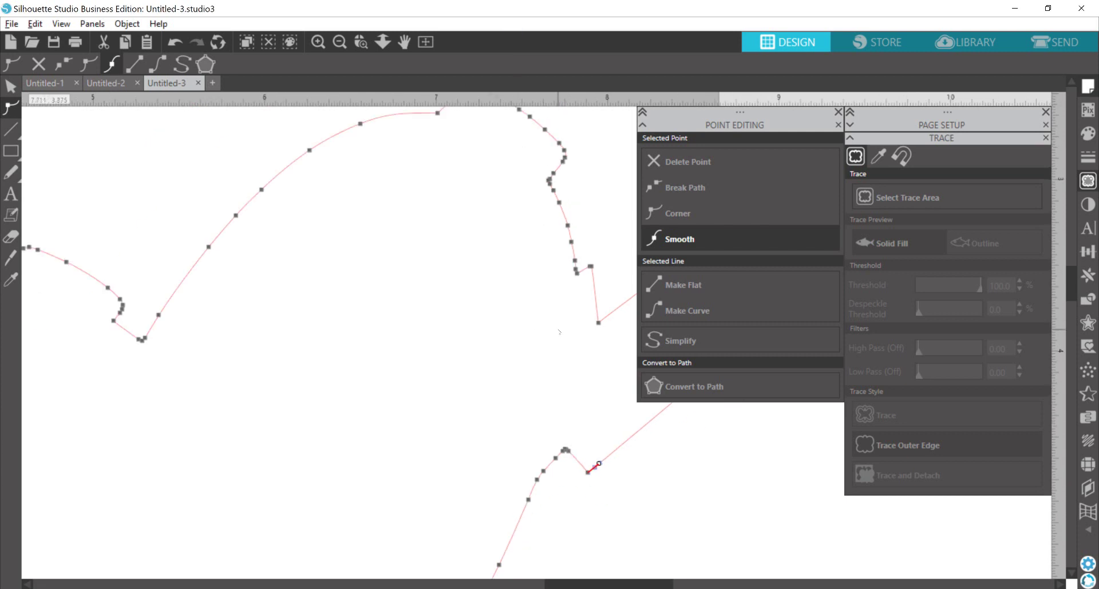
{"action": "left_click", "coordinate": [569, 490]}
{"action": "scroll", "coordinate": [564, 458], "scroll_direction": "down", "scroll_amount": 3}
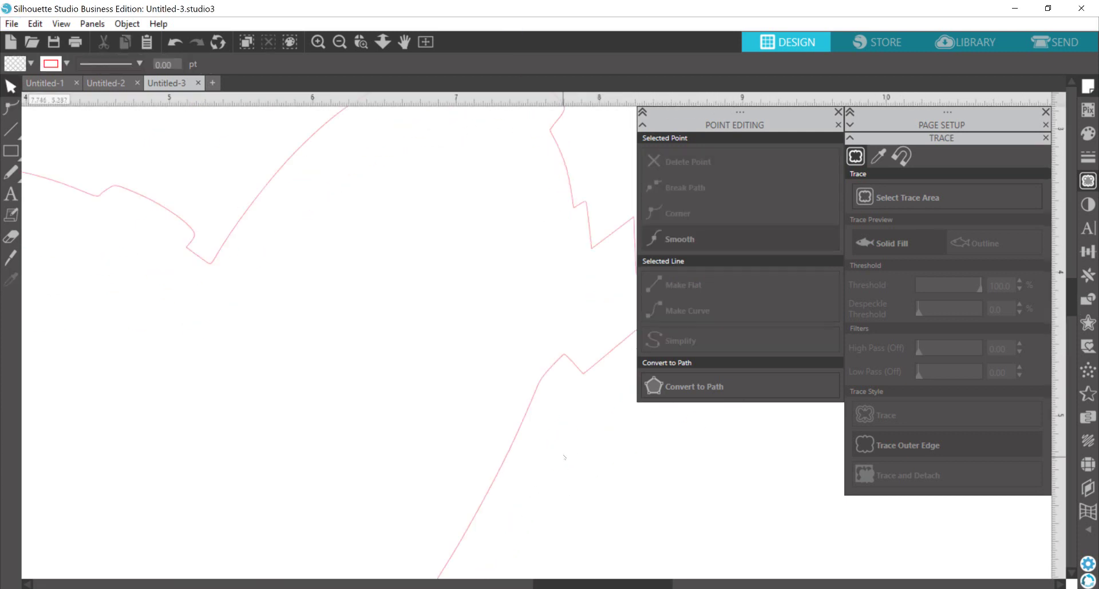
{"action": "scroll", "coordinate": [562, 448], "scroll_direction": "down", "scroll_amount": 3}
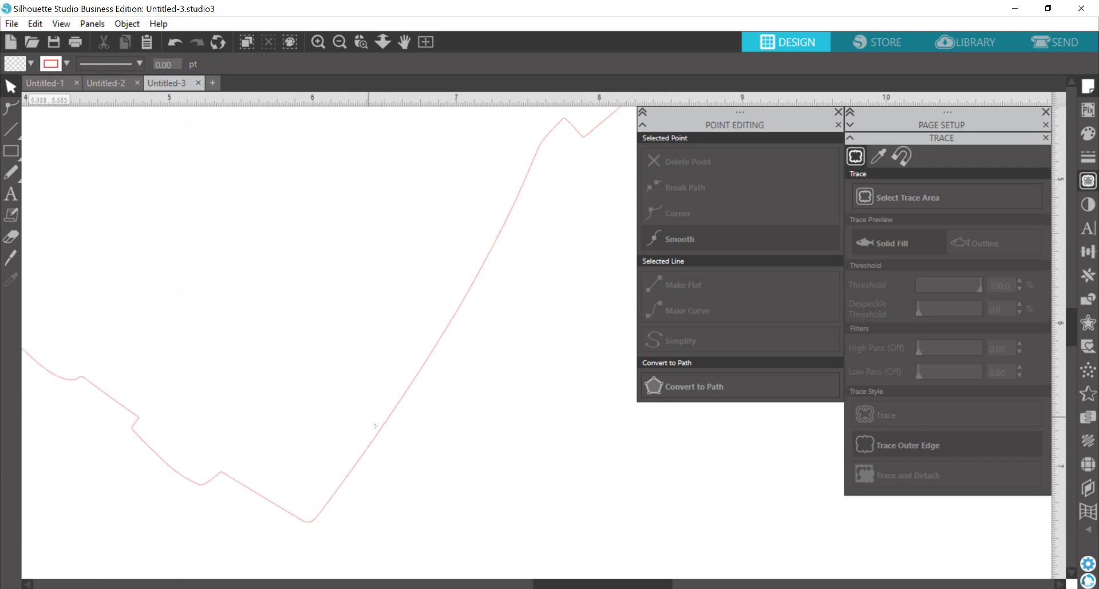
{"action": "double_click", "coordinate": [385, 425]}
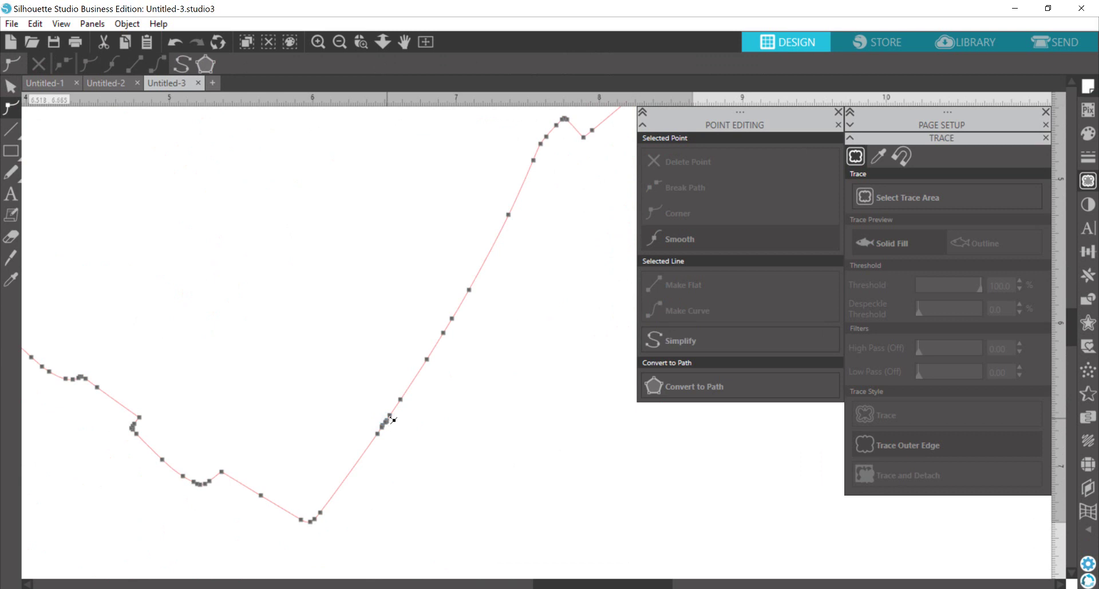
{"action": "left_click", "coordinate": [390, 414]}
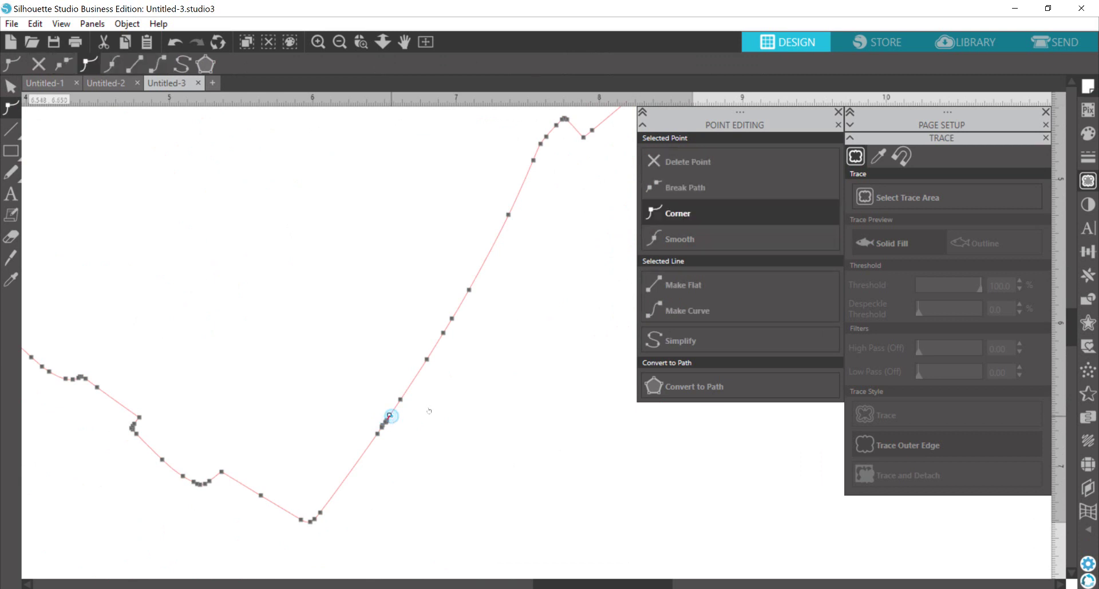
{"action": "left_click", "coordinate": [689, 163]}
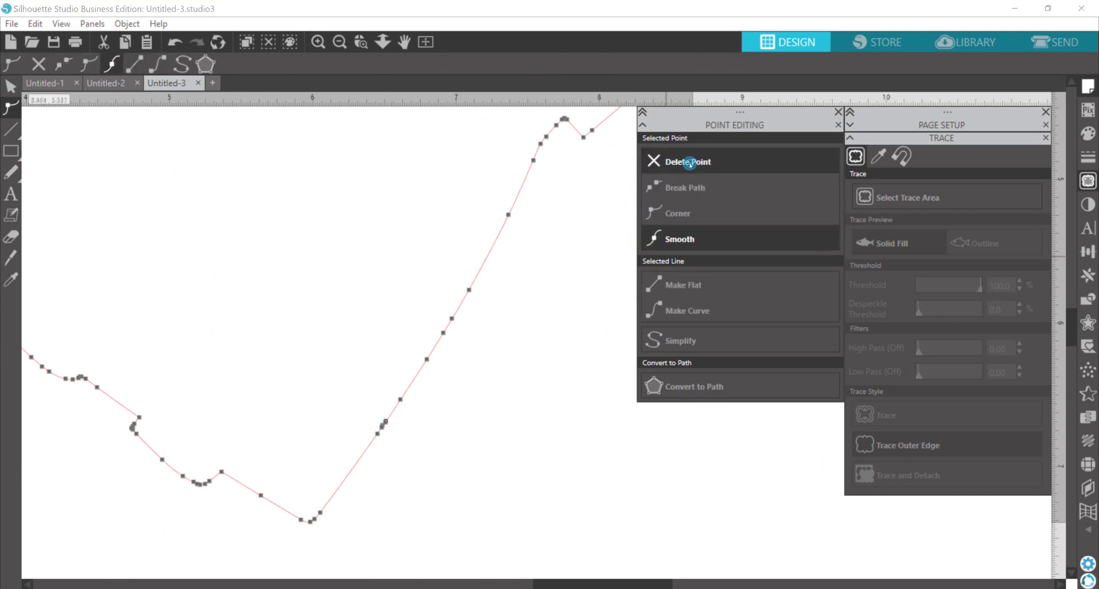
{"action": "left_click", "coordinate": [690, 163]}
{"action": "left_click", "coordinate": [690, 163]}
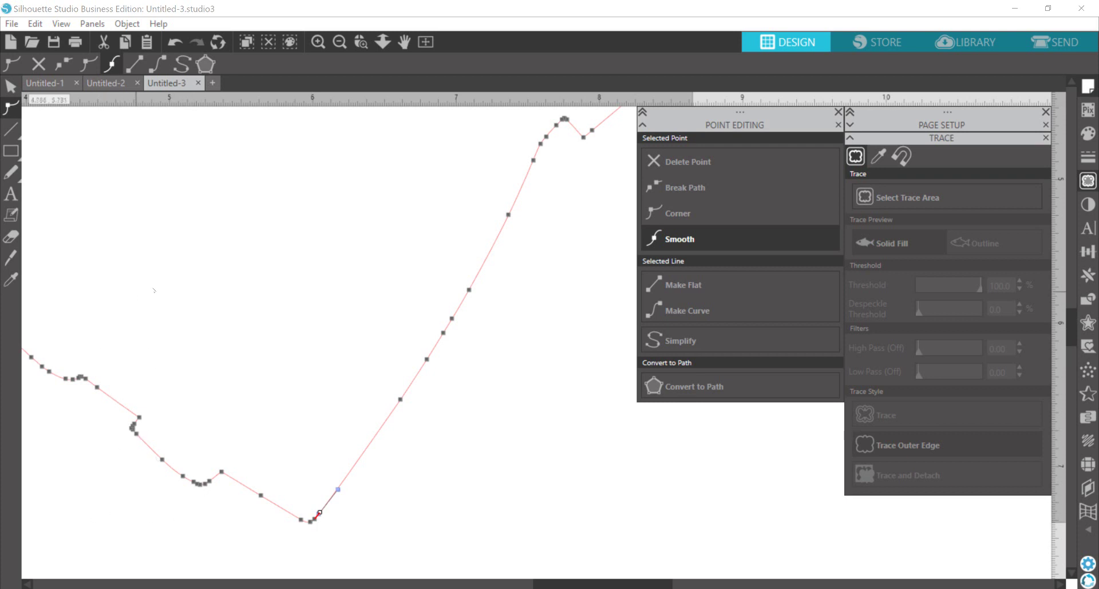
Step: Finish point editing, close the Point Editing options, and select the whole heart outline
{"action": "left_click", "coordinate": [292, 287]}
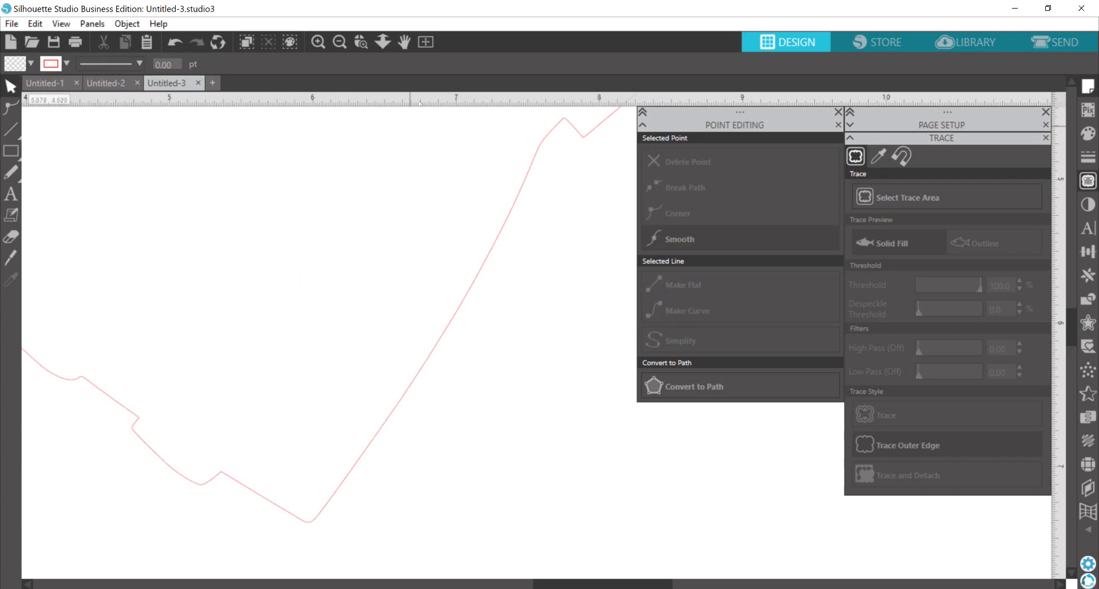
{"action": "left_click", "coordinate": [426, 44]}
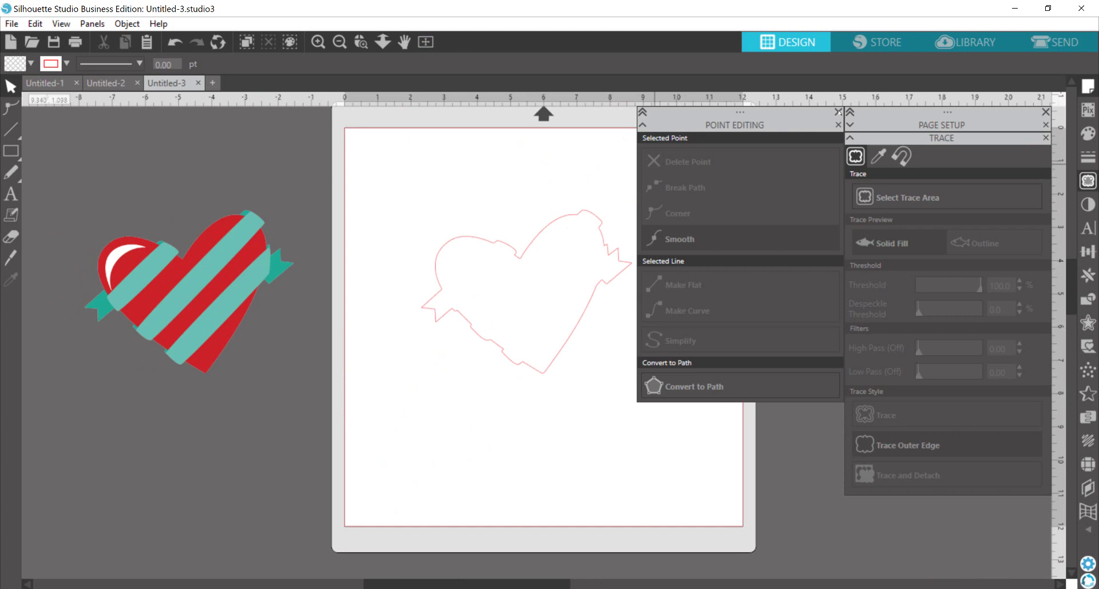
{"action": "left_click", "coordinate": [839, 112]}
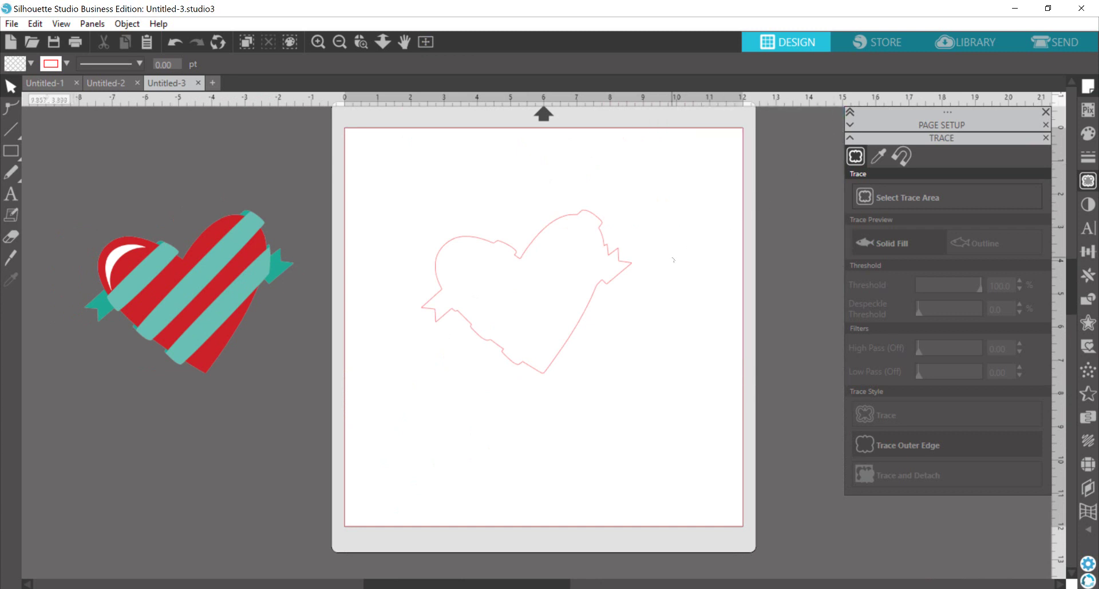
{"action": "left_click", "coordinate": [566, 344]}
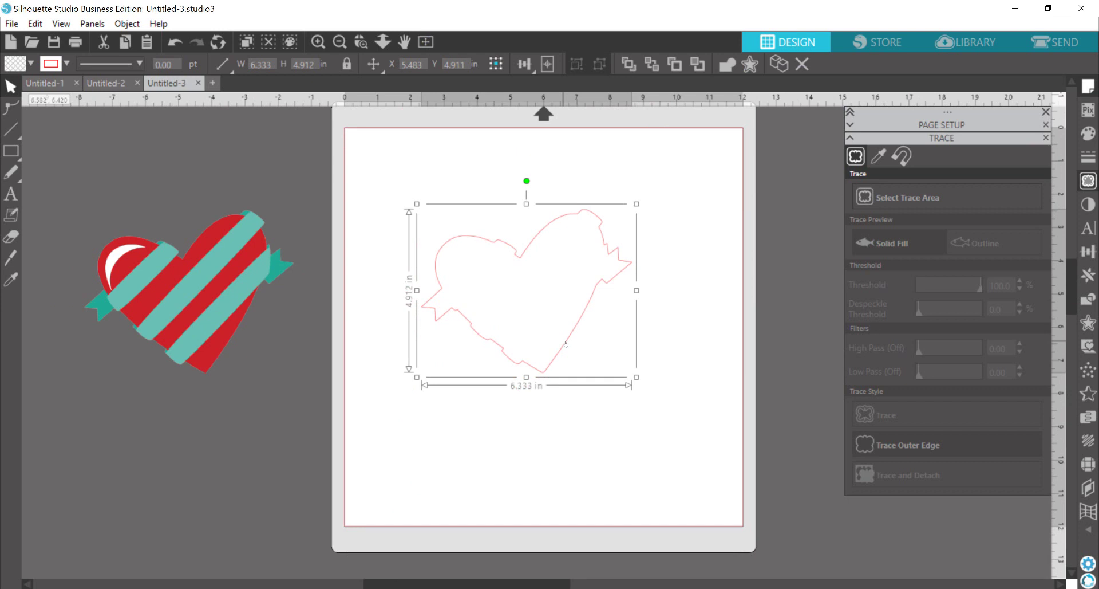
Step: Change the unit of measurement to Millimeters in the general preferences
{"action": "left_click", "coordinate": [1088, 563]}
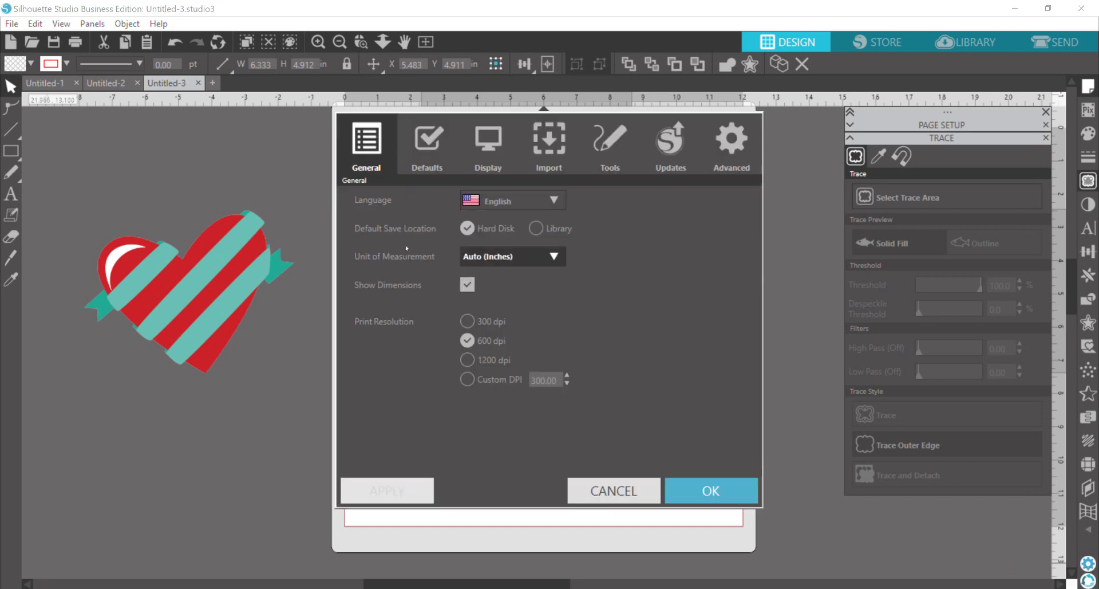
{"action": "left_click", "coordinate": [505, 256]}
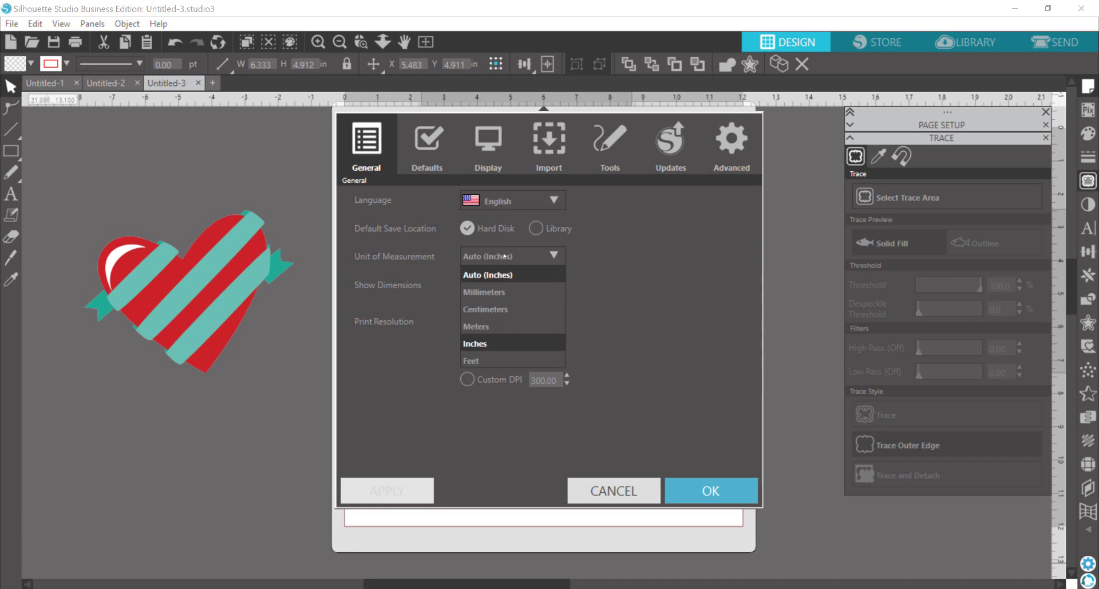
{"action": "left_click", "coordinate": [492, 294]}
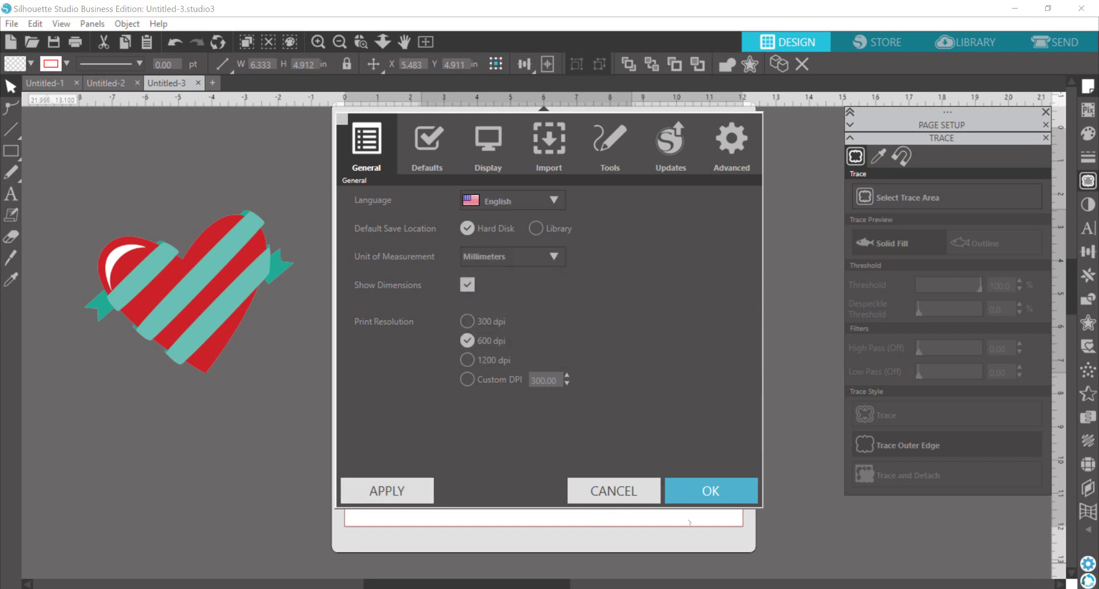
{"action": "left_click", "coordinate": [701, 490]}
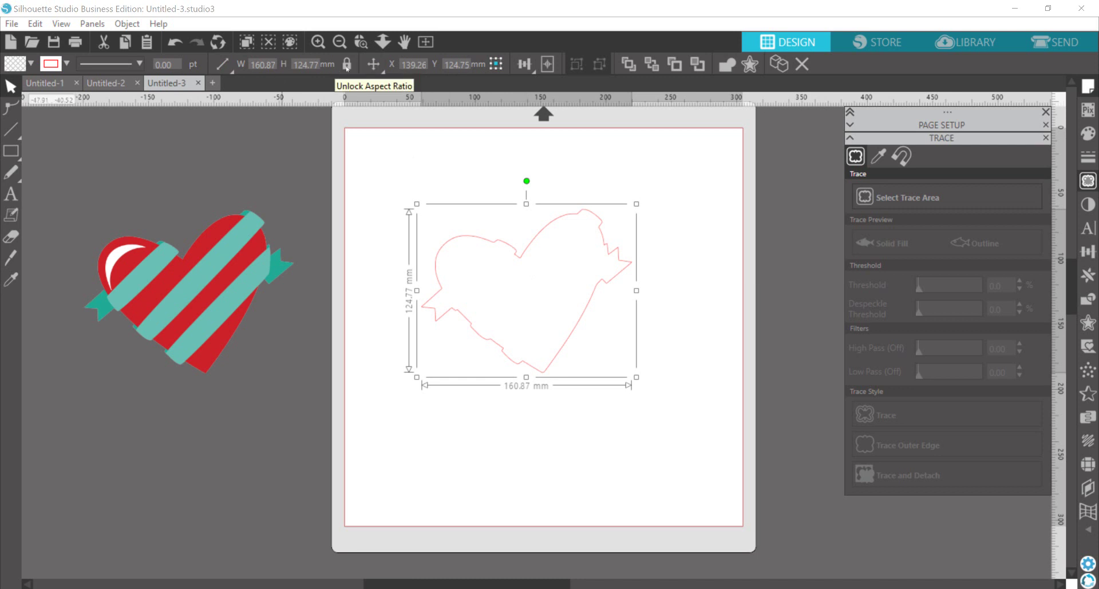
Step: Set the heart outline's width to 150 mm with the aspect ratio locked
{"action": "double_click", "coordinate": [262, 64]}
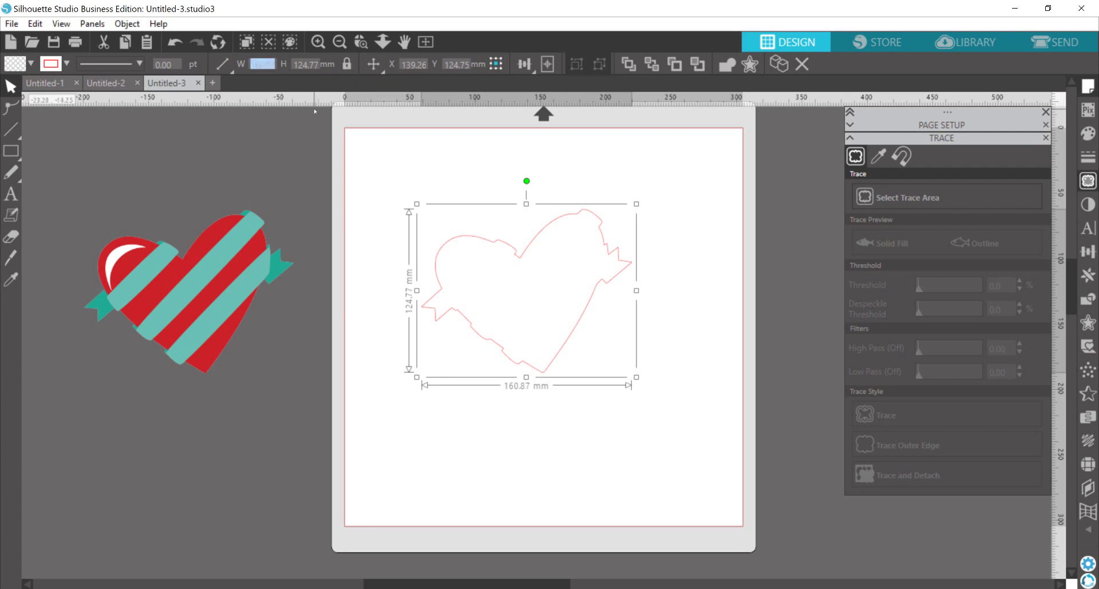
{"action": "type", "text": "1150"}
{"action": "key", "text": "Return"}
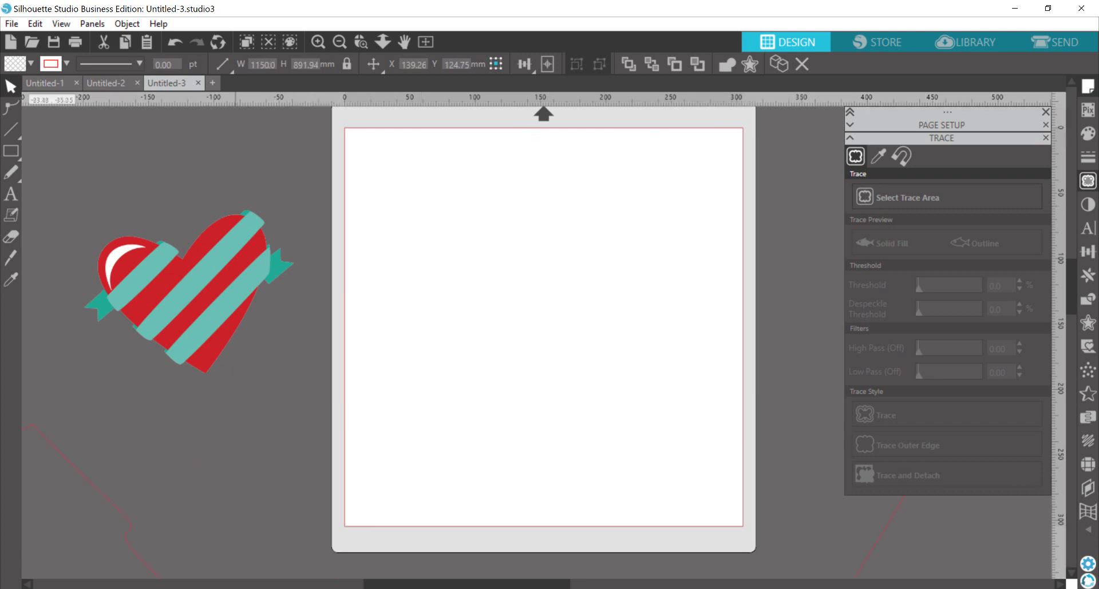
{"action": "double_click", "coordinate": [269, 64]}
{"action": "type", "text": "15"}
{"action": "key", "text": "Return"}
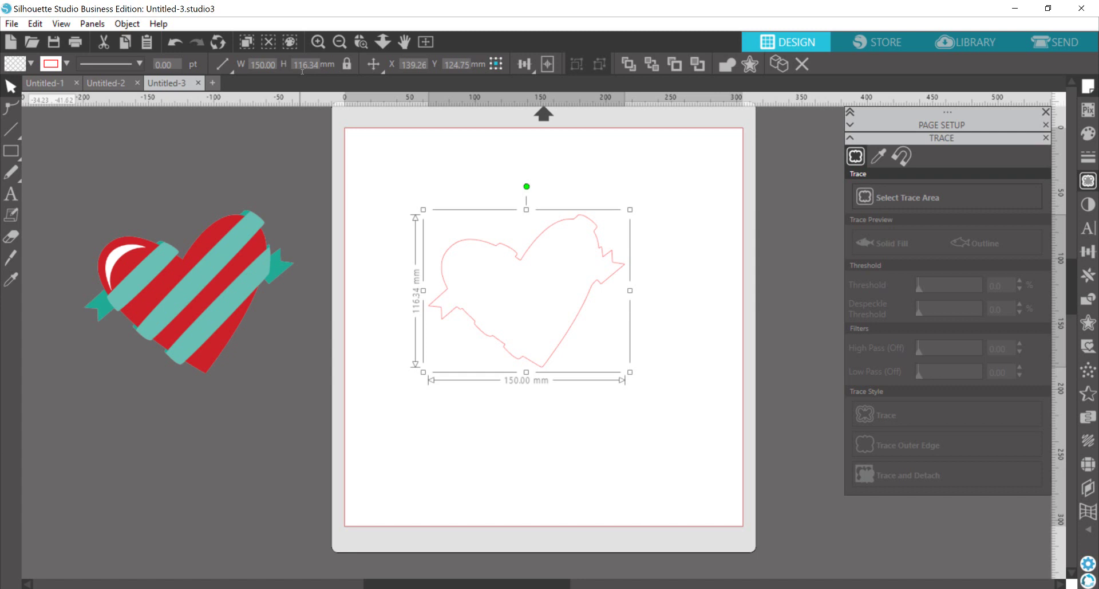
Step: Set the heart outline's width to 101.6 mm, keeping its aspect ratio locked
{"action": "left_click", "coordinate": [347, 64]}
{"action": "left_click", "coordinate": [266, 66]}
{"action": "left_click", "coordinate": [346, 64]}
{"action": "left_click", "coordinate": [259, 66]}
{"action": "type", "text": "101"}
{"action": "key", "text": "Return"}
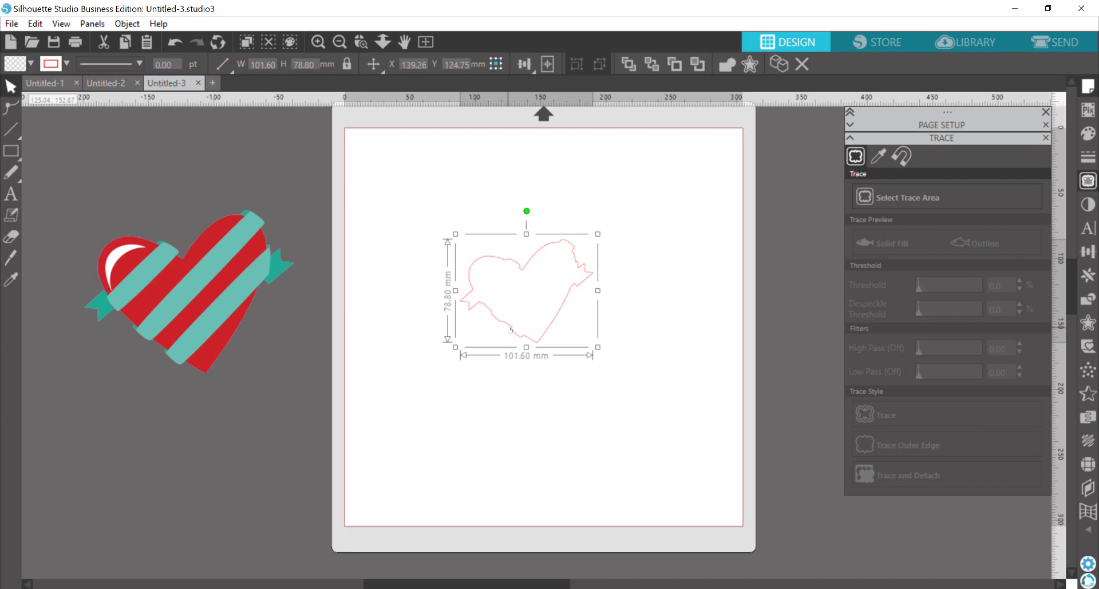
Step: Close the Trace options and open the Offset options, with Page Setup collapsed
{"action": "left_click", "coordinate": [1046, 138]}
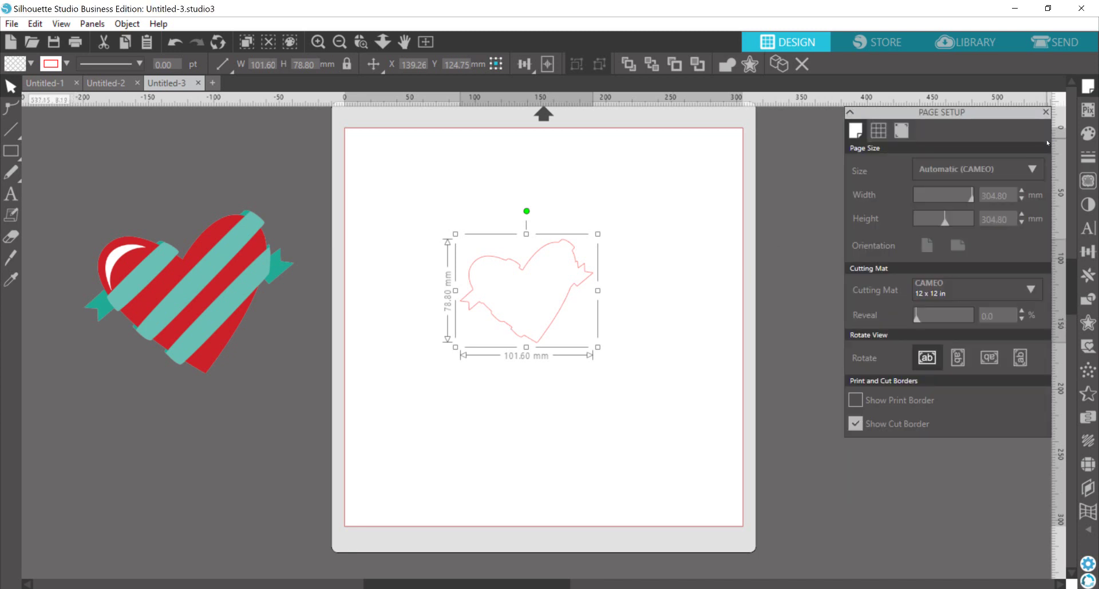
{"action": "left_click", "coordinate": [850, 111]}
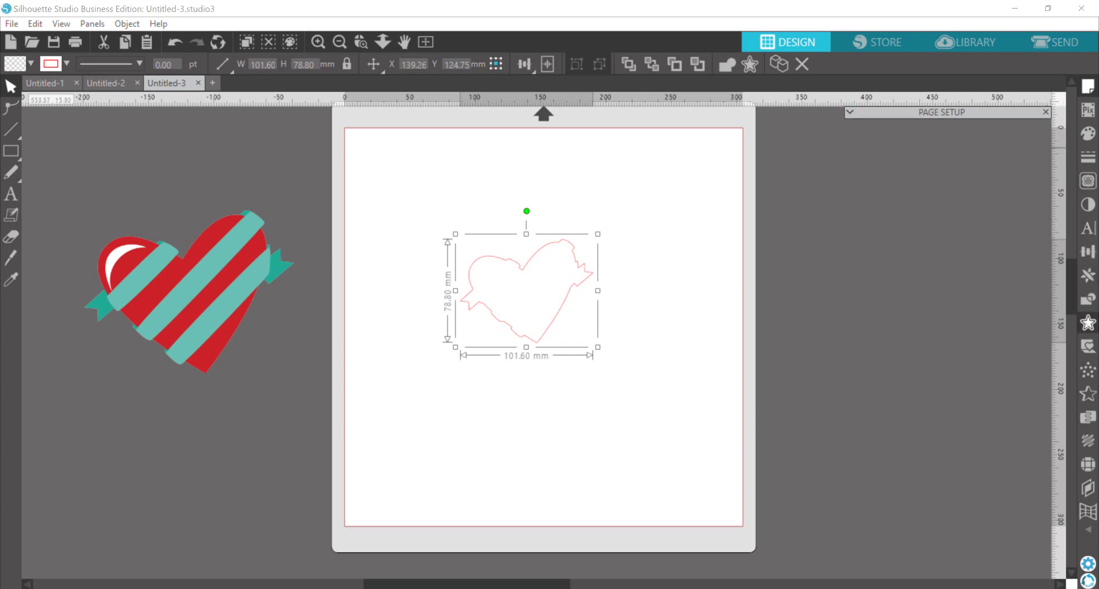
{"action": "left_click", "coordinate": [1088, 323]}
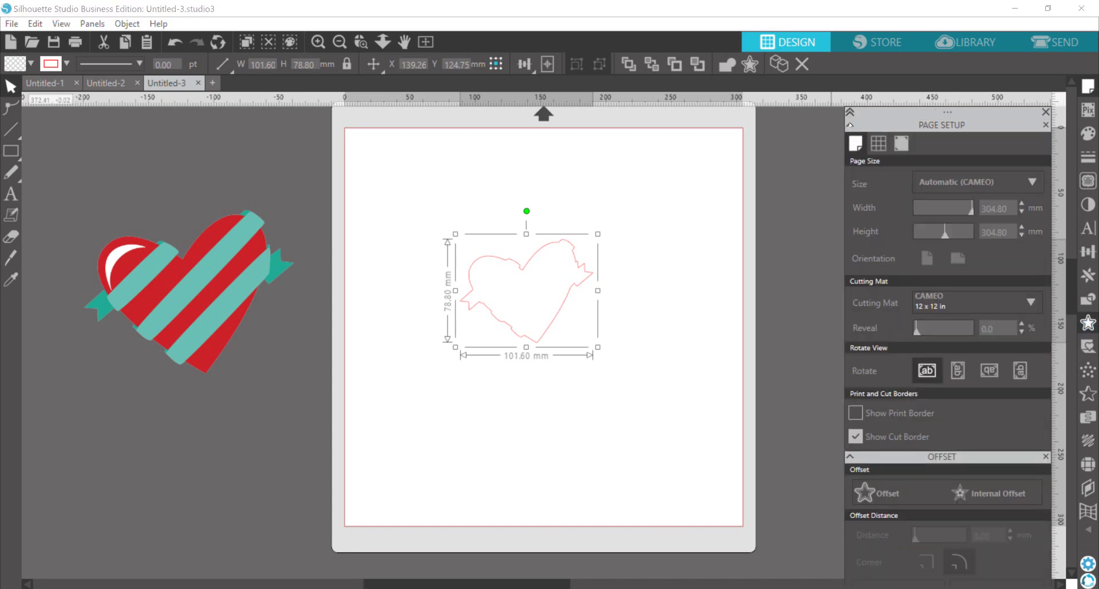
{"action": "left_click", "coordinate": [850, 123]}
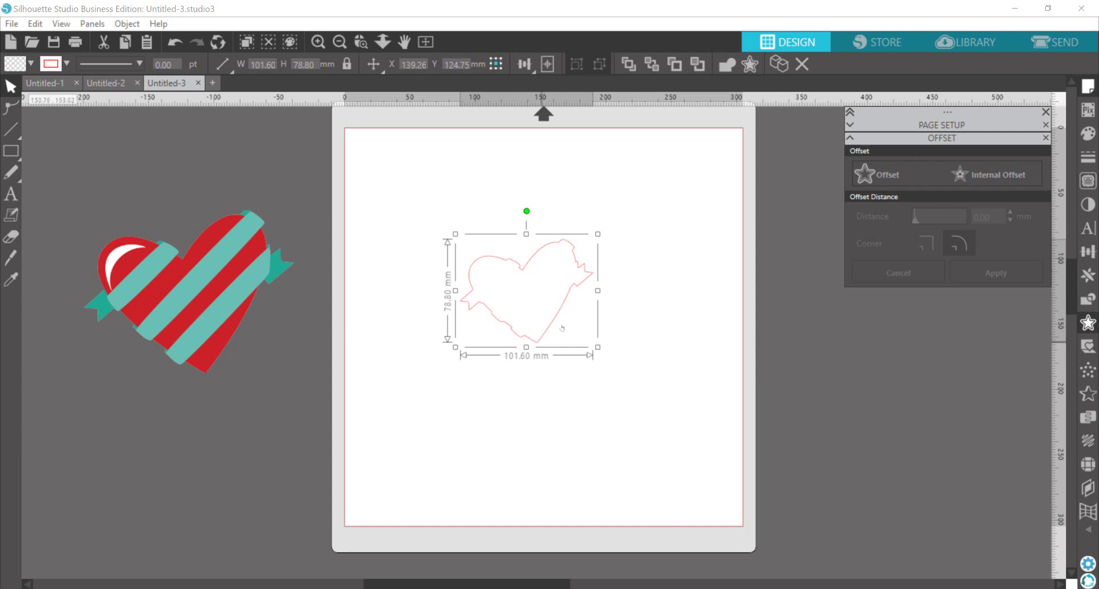
Step: Create an outward offset of the heart outline at a distance of 0.8 mm with rounded corners
{"action": "left_click", "coordinate": [874, 171]}
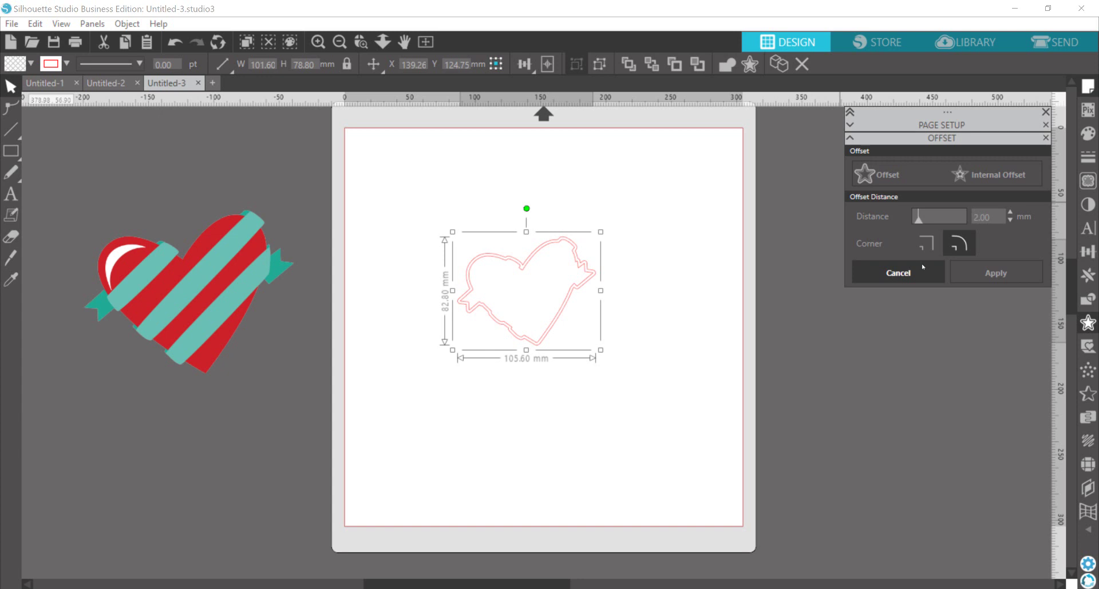
{"action": "left_click", "coordinate": [928, 237]}
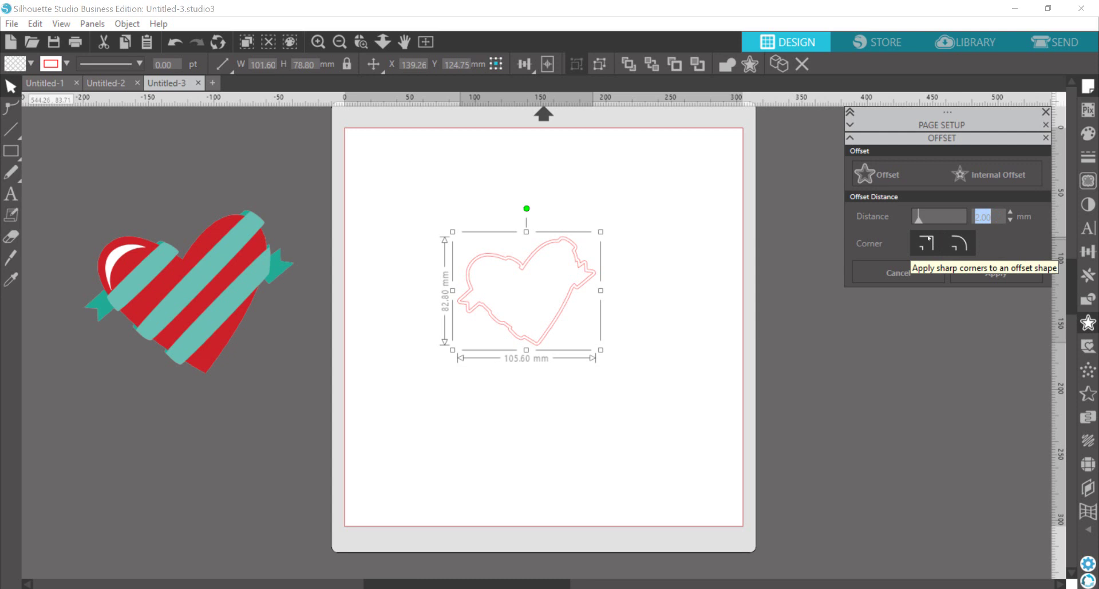
{"action": "left_click", "coordinate": [959, 244]}
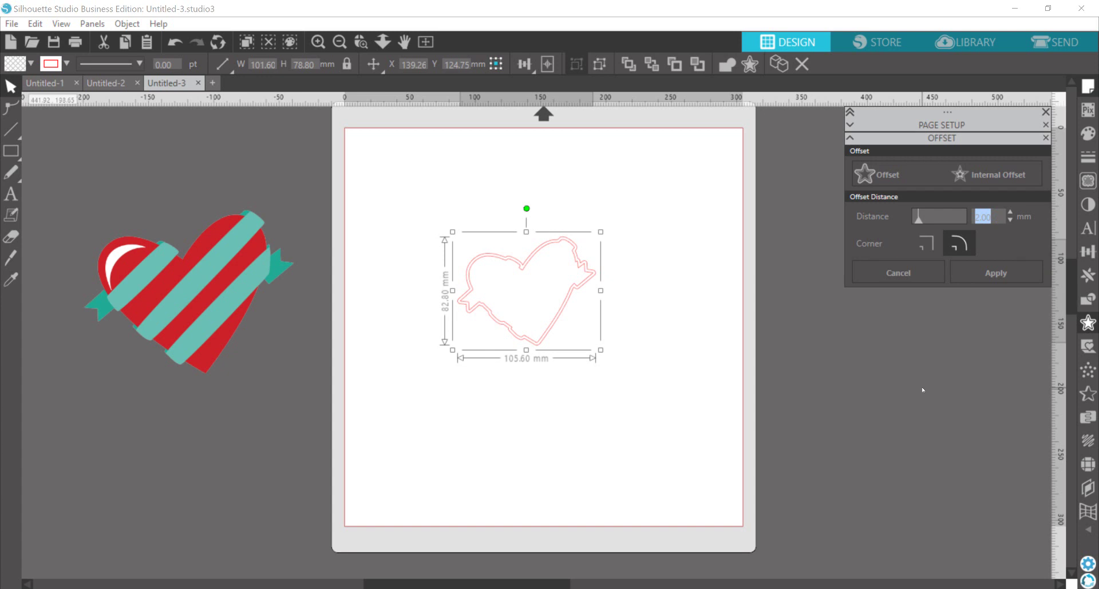
{"action": "type", "text": "0.8"}
{"action": "key", "text": "Return"}
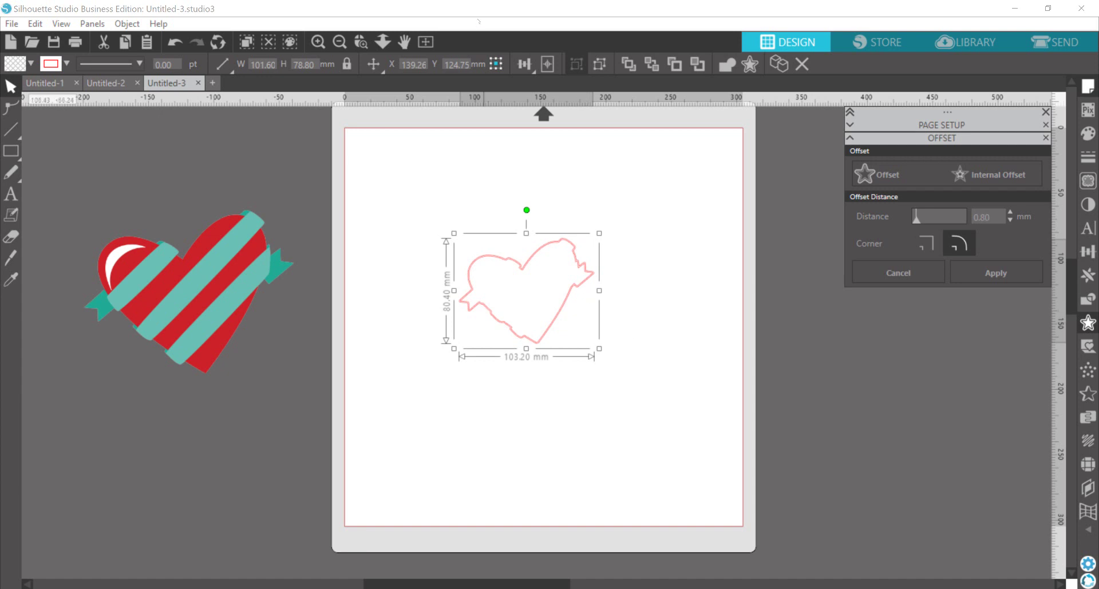
{"action": "scroll", "coordinate": [580, 296], "scroll_direction": "up", "scroll_amount": 4}
{"action": "scroll", "coordinate": [580, 296], "scroll_direction": "up", "scroll_amount": 2}
{"action": "key", "text": "alt"}
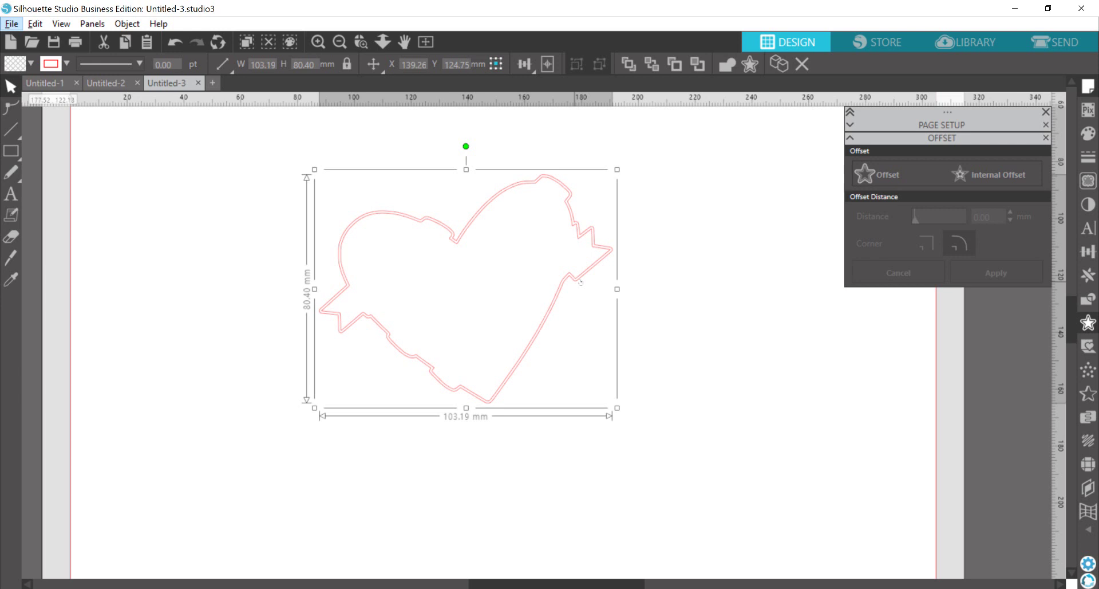
Step: Create a second outward offset around the 0.8 mm heart outline at a distance of 5 mm
{"action": "left_click", "coordinate": [882, 178]}
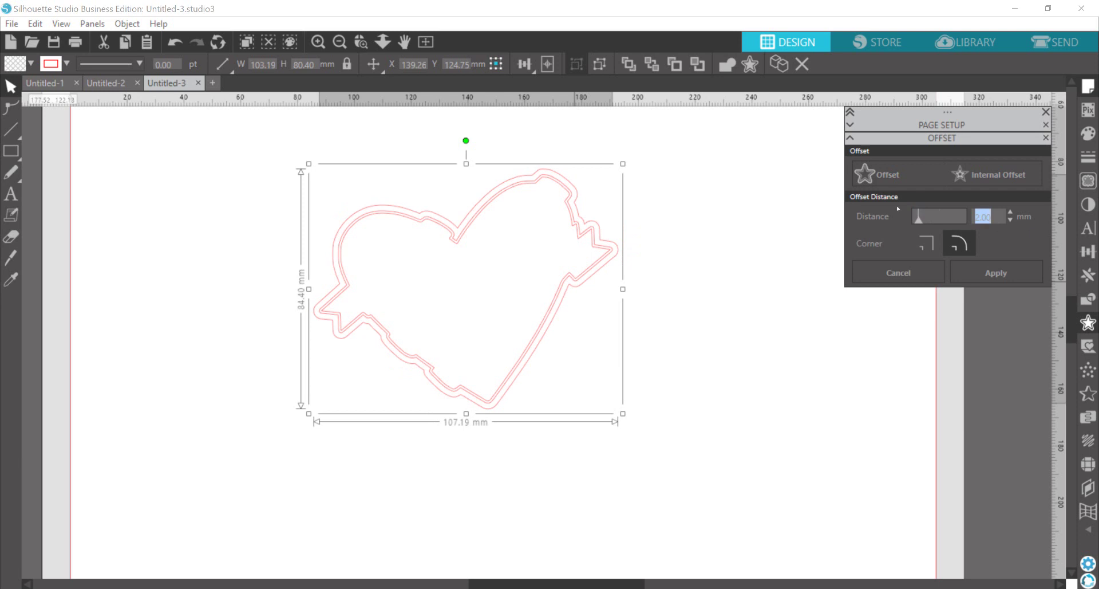
{"action": "type", "text": "5"}
{"action": "key", "text": "Return"}
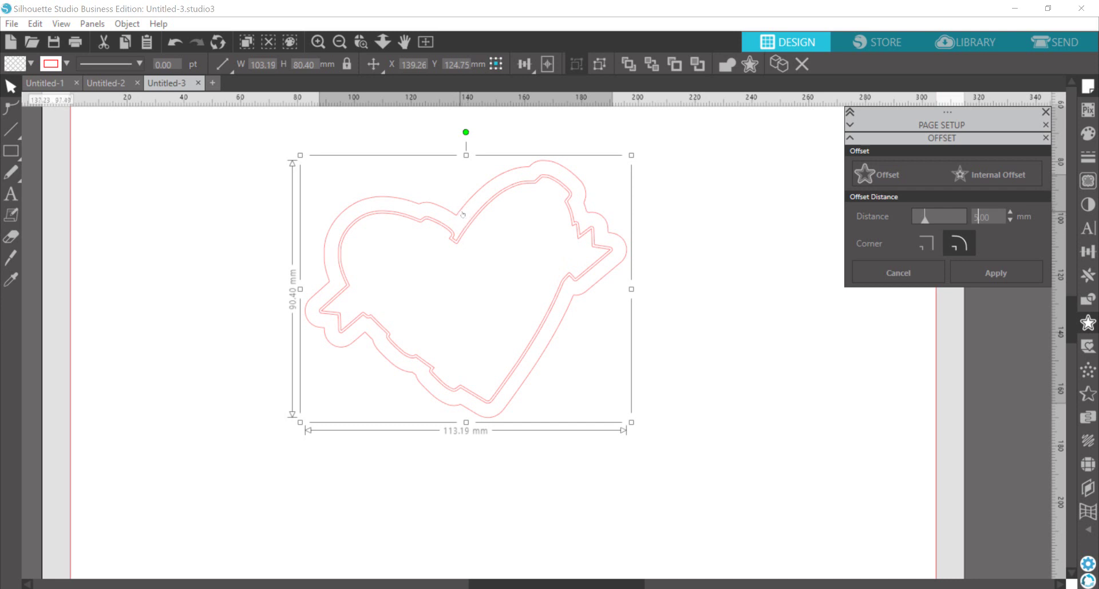
{"action": "key", "text": "Return"}
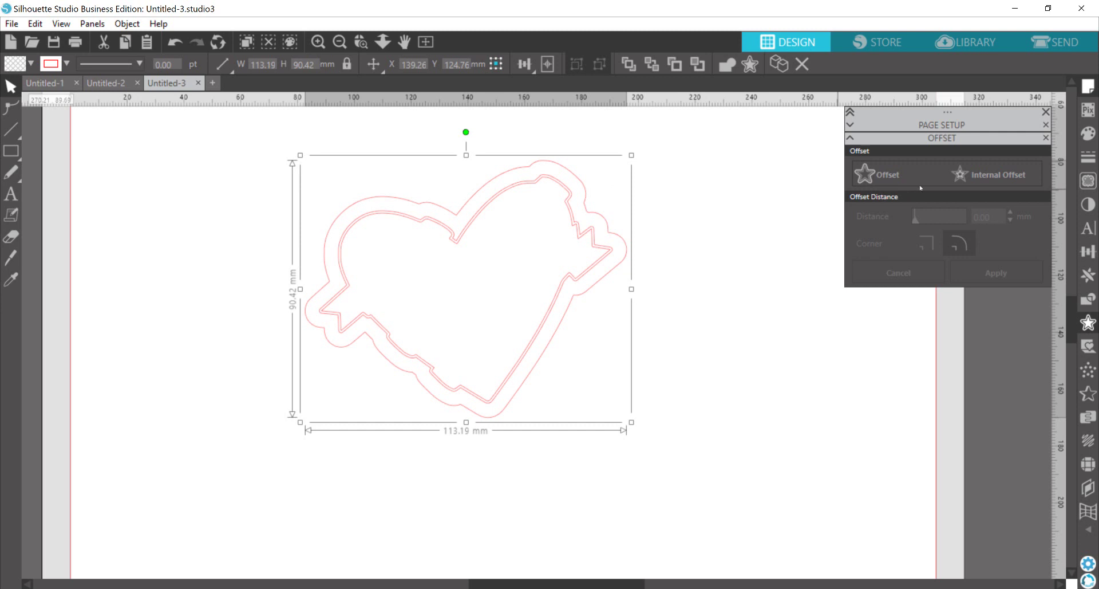
{"action": "left_click", "coordinate": [983, 183]}
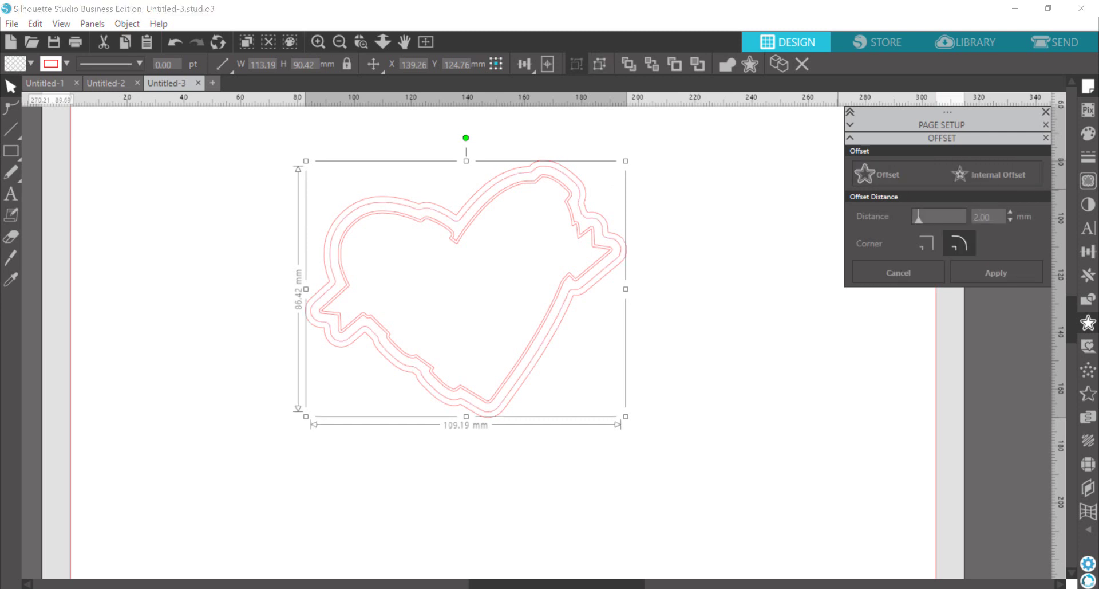
{"action": "left_click", "coordinate": [1011, 212]}
{"action": "left_click", "coordinate": [1011, 212]}
{"action": "left_click", "coordinate": [1011, 212]}
{"action": "left_click", "coordinate": [1011, 213]}
{"action": "left_click", "coordinate": [1011, 213]}
{"action": "left_click", "coordinate": [1011, 213]}
{"action": "left_click", "coordinate": [1011, 212]}
{"action": "left_click", "coordinate": [1010, 212]}
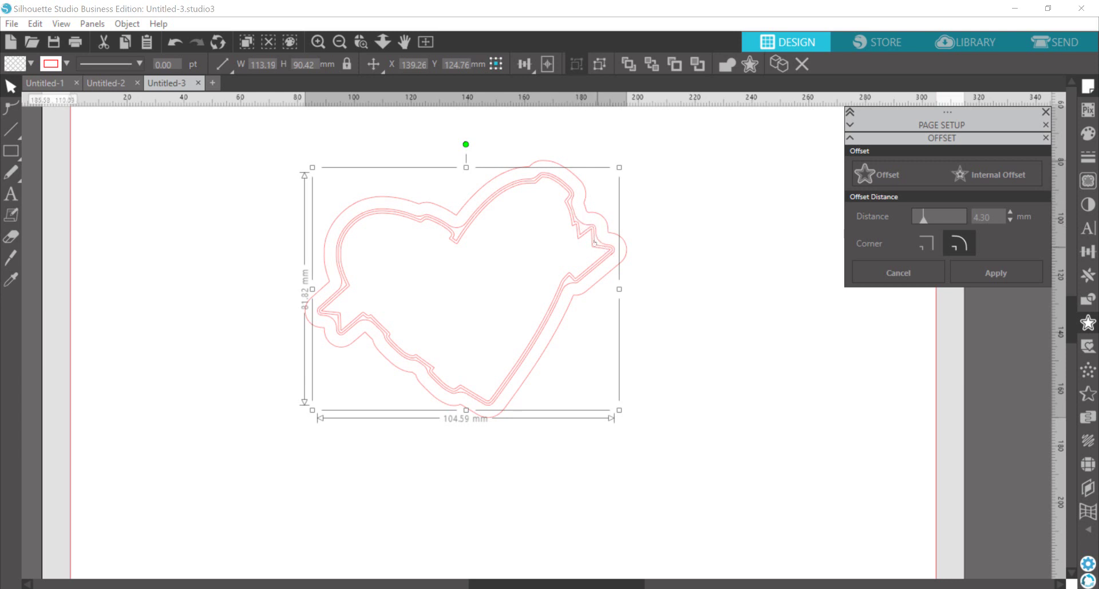
{"action": "left_click", "coordinate": [899, 272]}
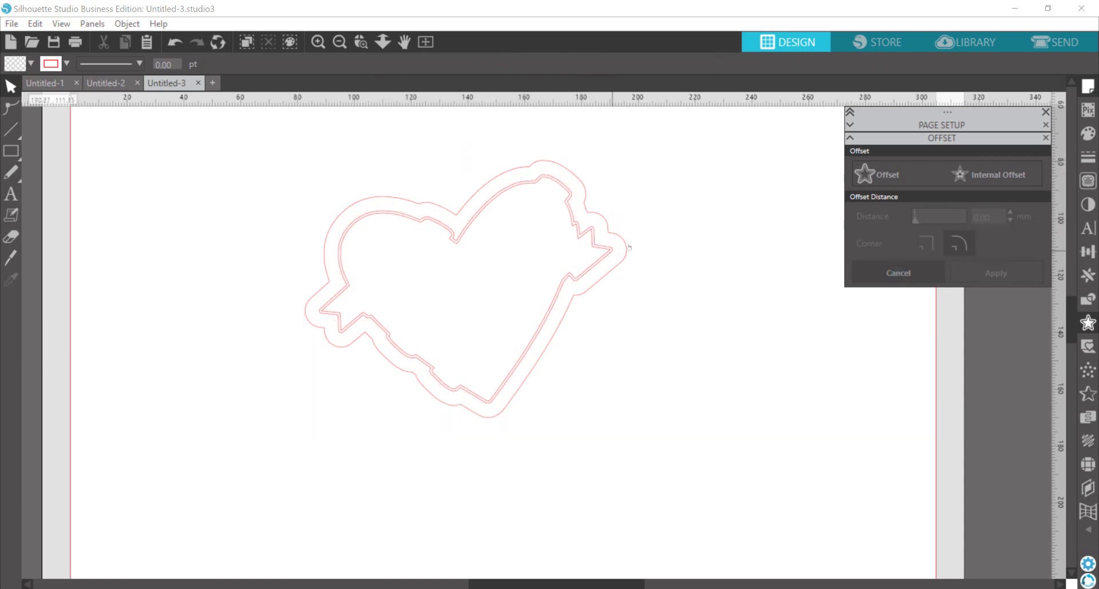
{"action": "left_click", "coordinate": [674, 236]}
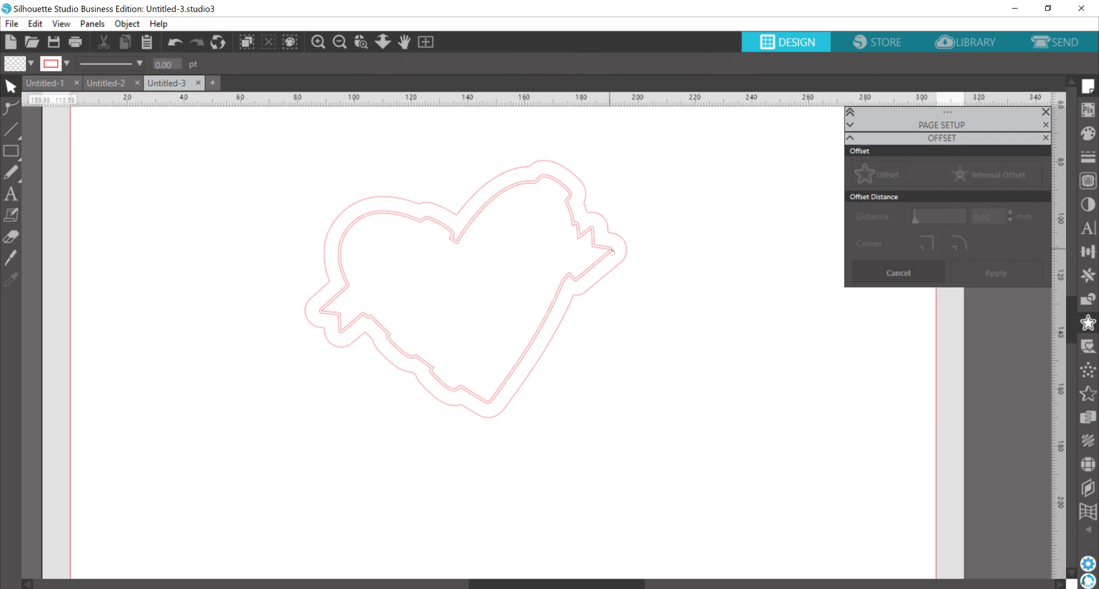
Step: Offset the 0.8 mm heart outline outward by 0.40 mm with rounded corners
{"action": "left_click", "coordinate": [615, 250]}
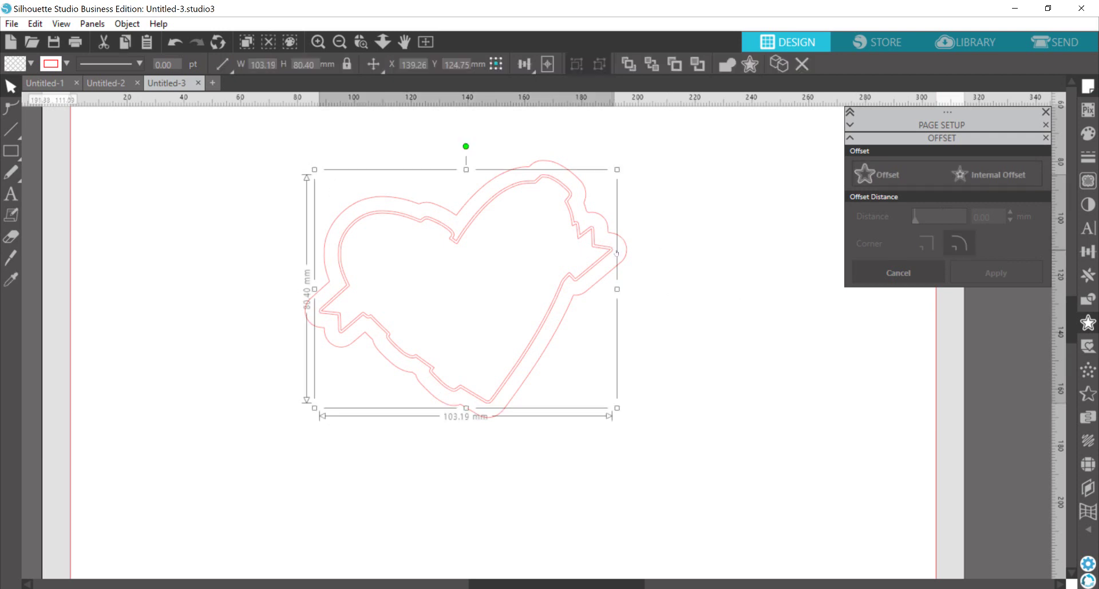
{"action": "left_click", "coordinate": [869, 175]}
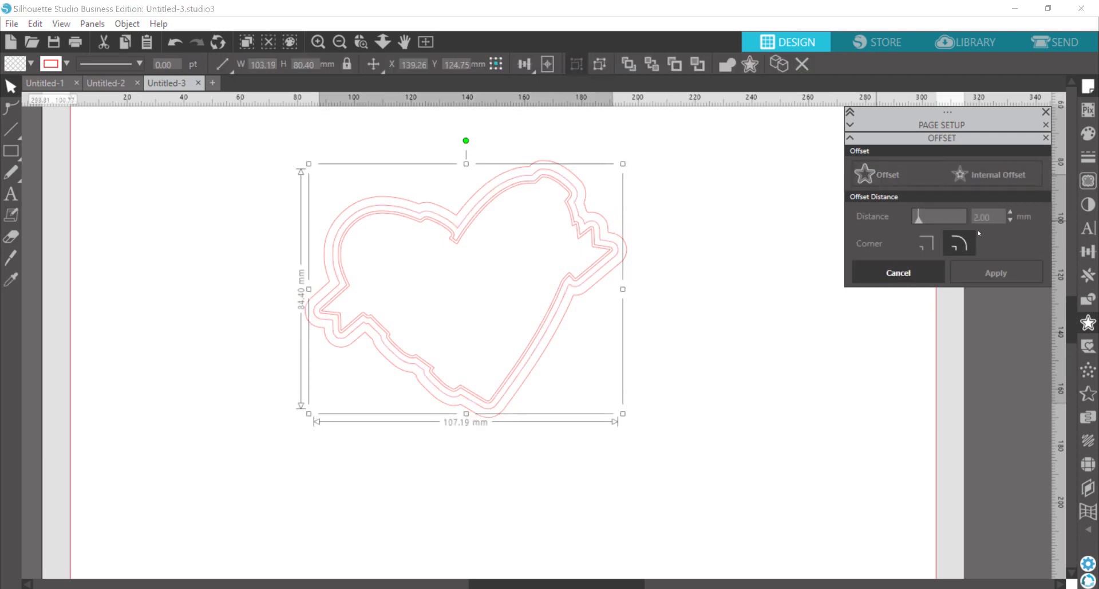
{"action": "left_click_drag", "start_coordinate": [1002, 222], "coordinate": [868, 222]}
{"action": "type", "text": "4"}
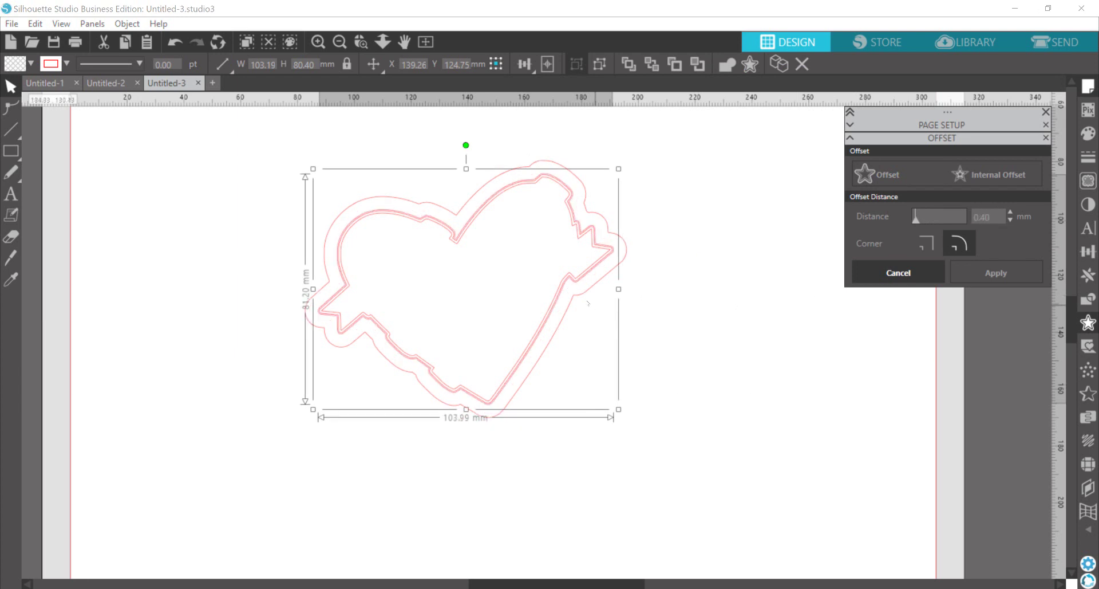
{"action": "left_click", "coordinate": [591, 318]}
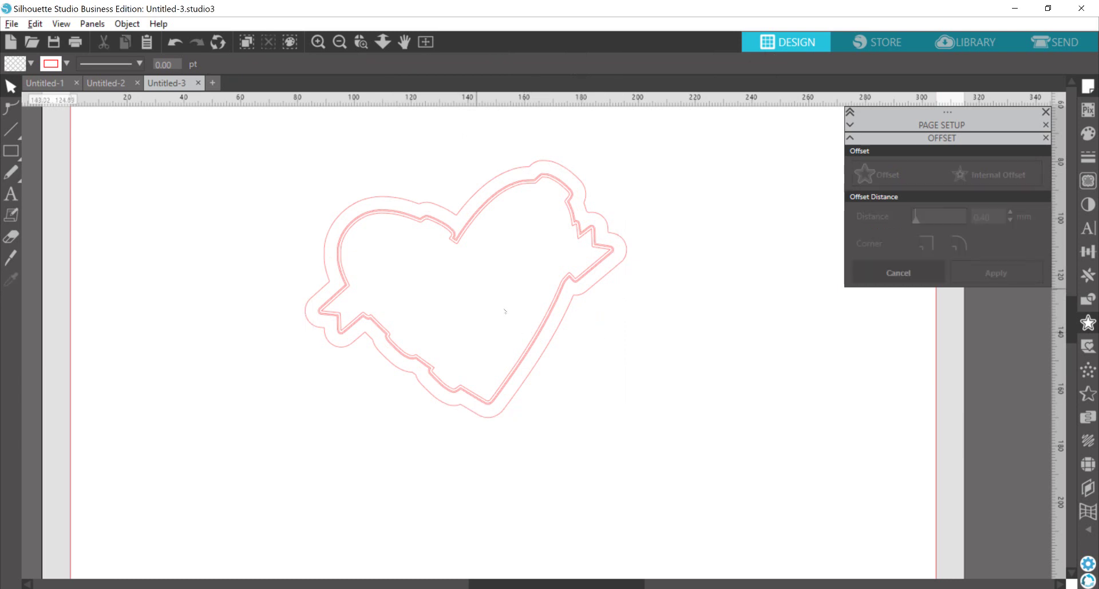
Step: Examine the spacing between the nested heart outlines up close, selecting the 0.8 mm and 5 mm outlines to tell them apart
{"action": "scroll", "coordinate": [549, 307], "scroll_direction": "up", "scroll_amount": 3}
{"action": "scroll", "coordinate": [552, 308], "scroll_direction": "up", "scroll_amount": 2}
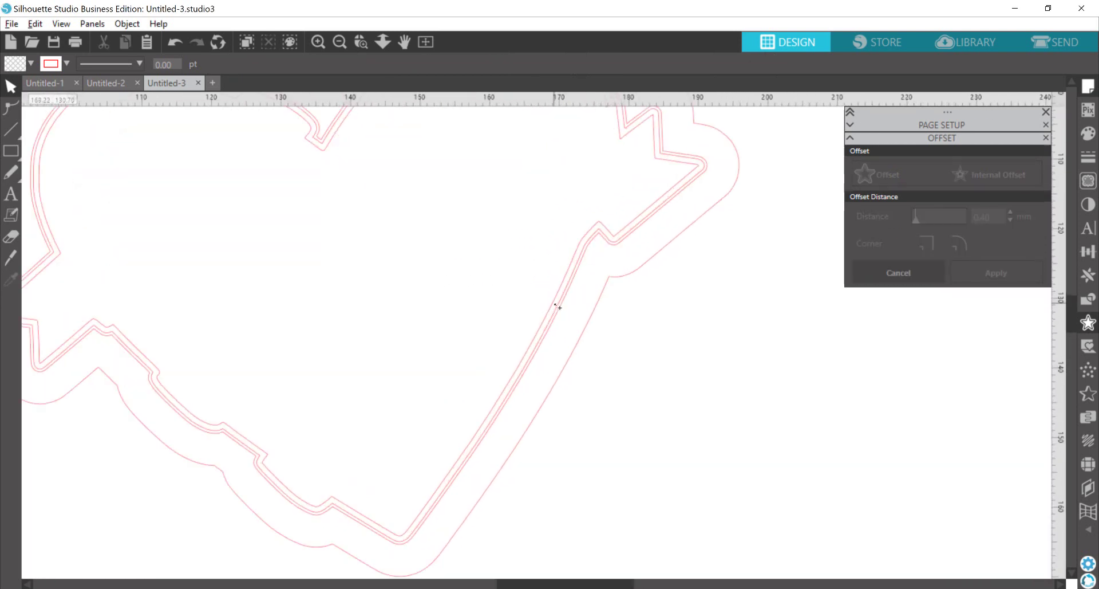
{"action": "key", "text": "alt"}
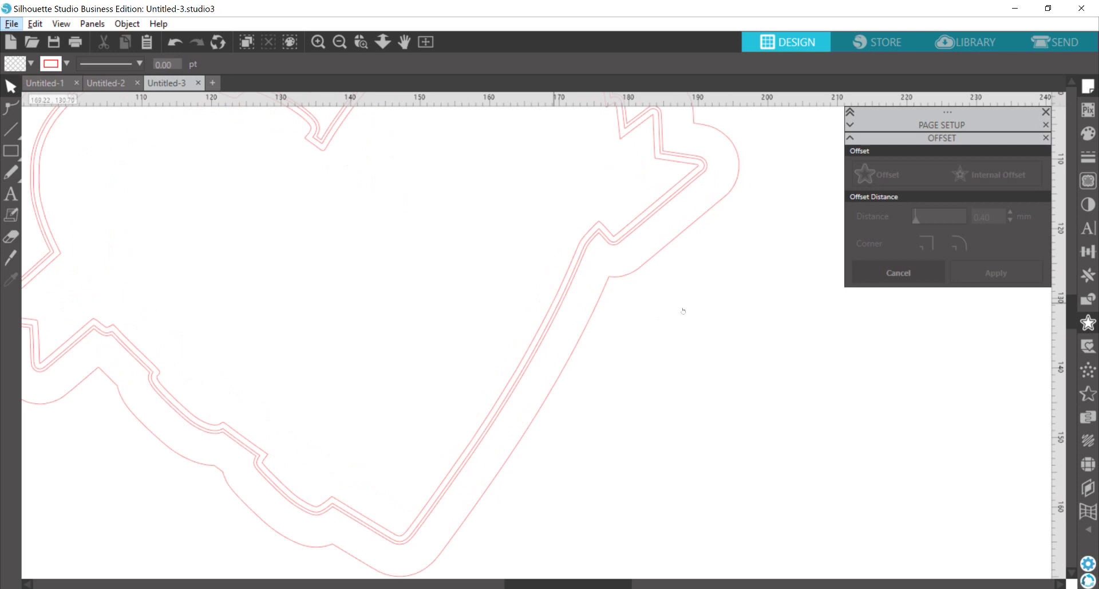
{"action": "left_click", "coordinate": [557, 323]}
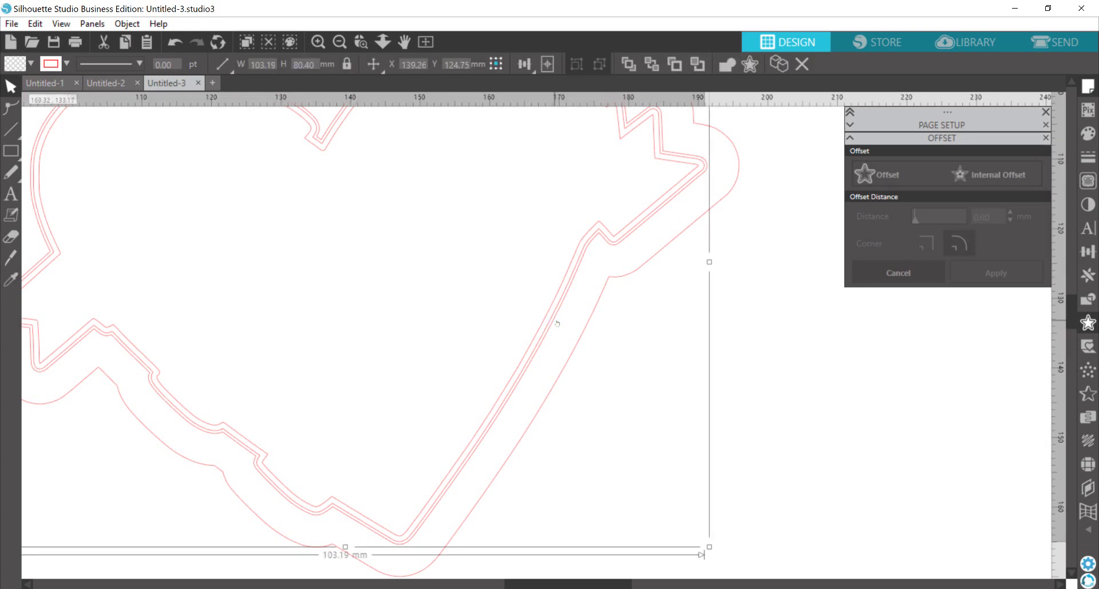
{"action": "left_click", "coordinate": [575, 348]}
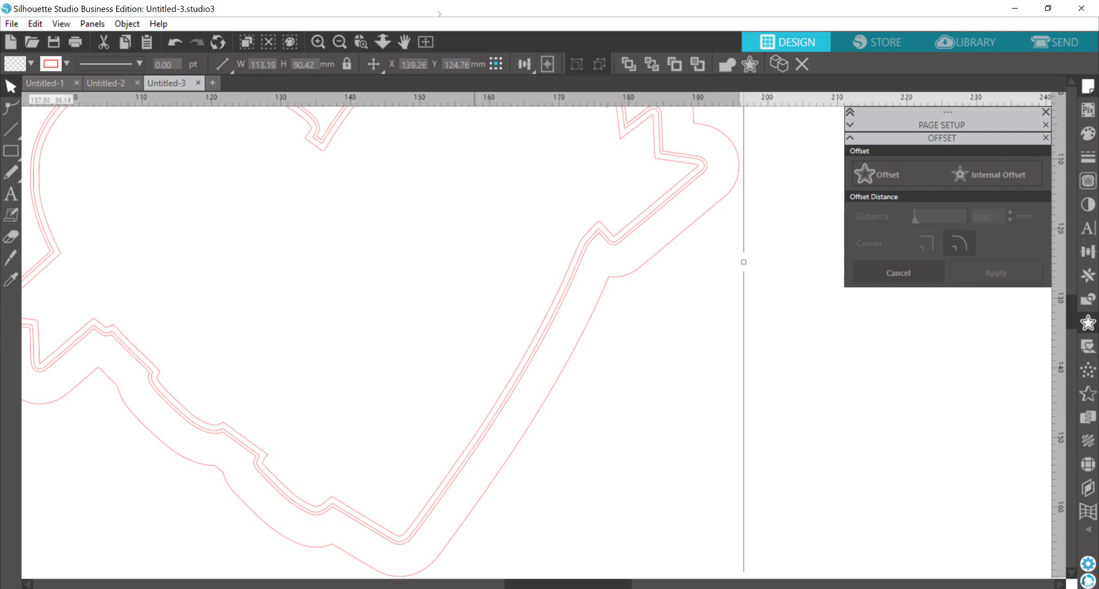
{"action": "scroll", "coordinate": [480, 350], "scroll_direction": "down", "scroll_amount": 1}
{"action": "scroll", "coordinate": [479, 350], "scroll_direction": "down", "scroll_amount": 2}
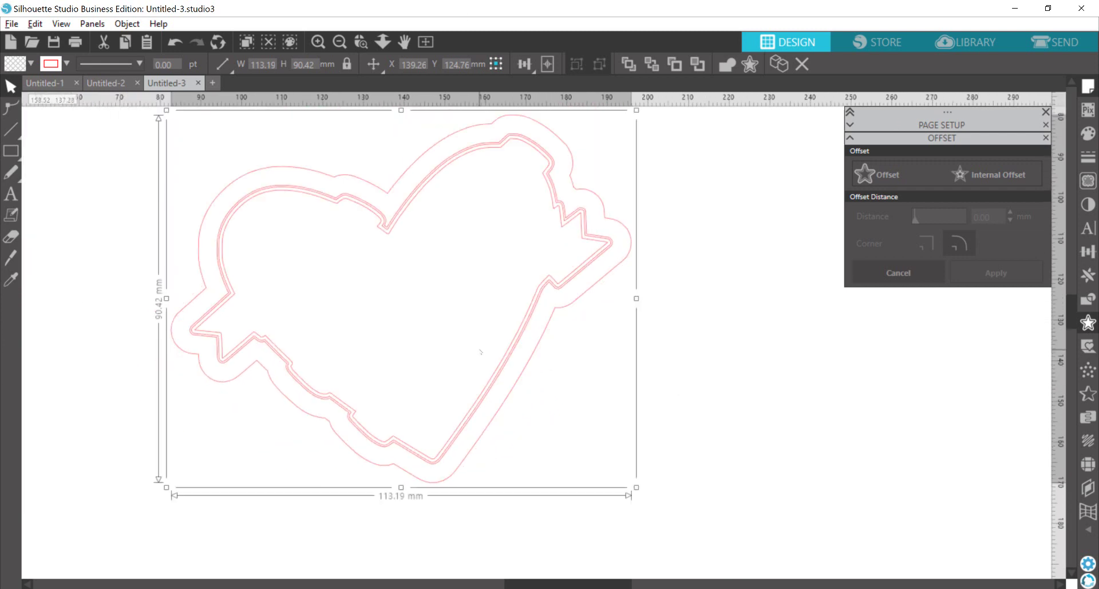
Step: Try to combine all the selected shapes into a compound path, then undo it
{"action": "left_click_drag", "start_coordinate": [573, 414], "coordinate": [573, 415]}
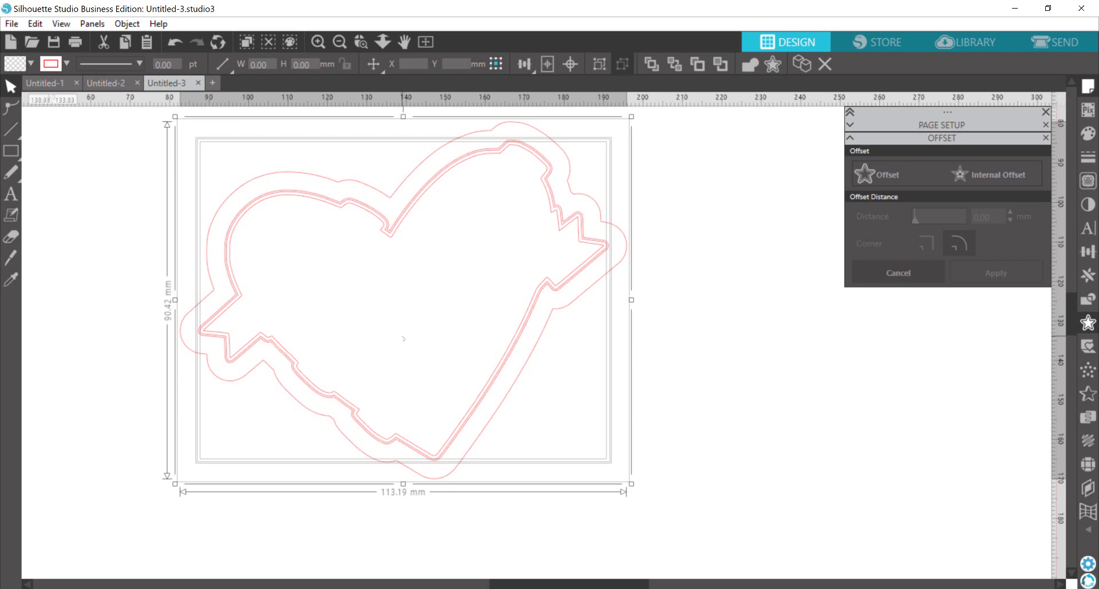
{"action": "right_click", "coordinate": [399, 232]}
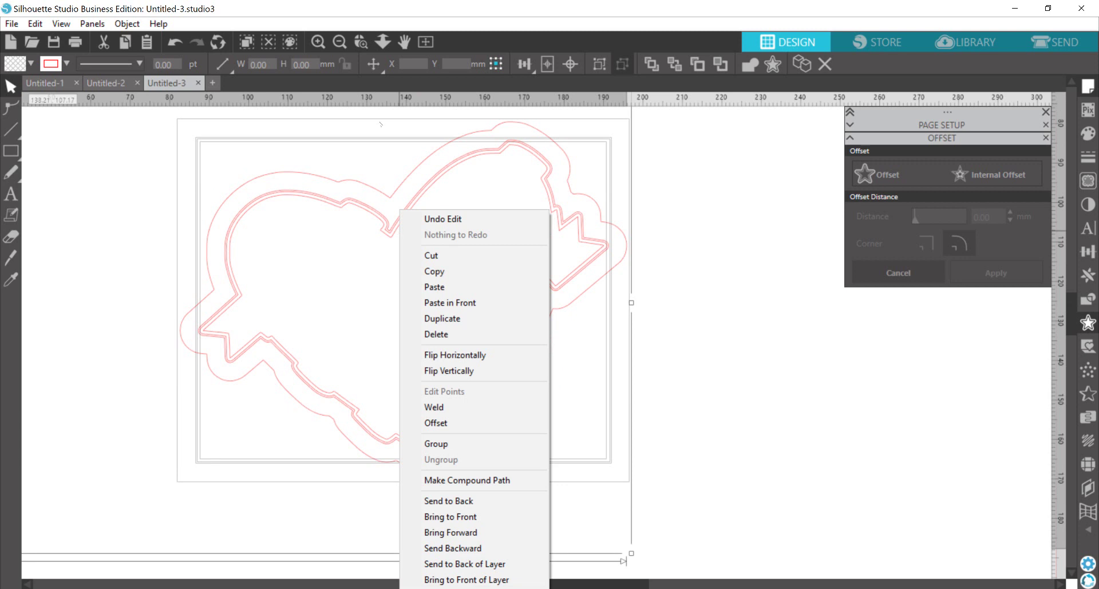
{"action": "left_click", "coordinate": [460, 480]}
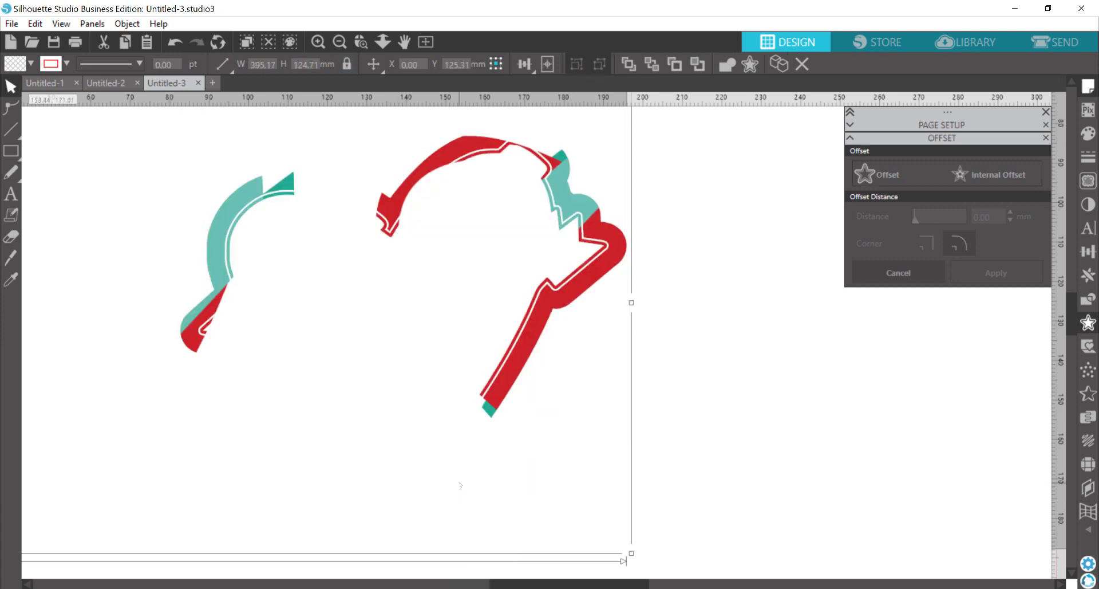
{"action": "left_click", "coordinate": [371, 322]}
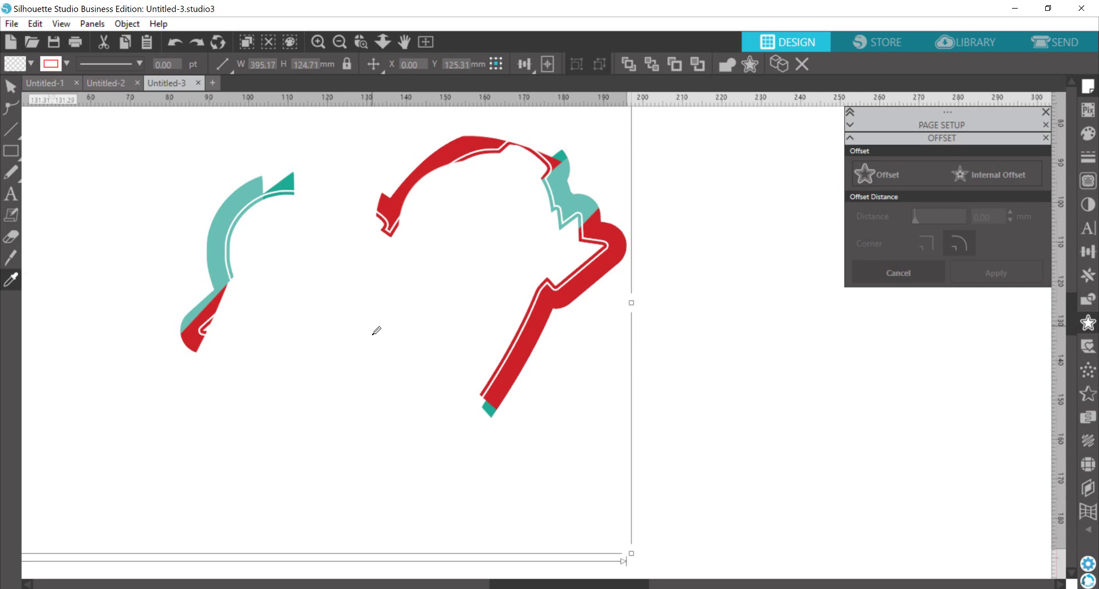
{"action": "key", "text": "ctrl+z"}
Step: Select only the nested heart outlines and combine them into a compound path
{"action": "left_click_drag", "start_coordinate": [598, 430], "coordinate": [456, 294]}
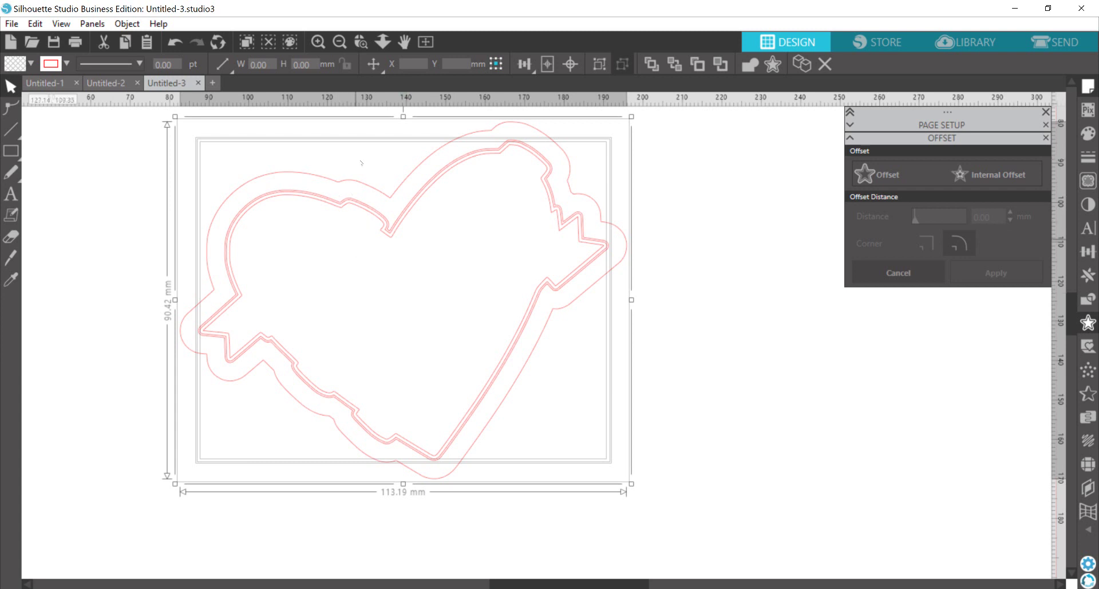
{"action": "key", "text": "i"}
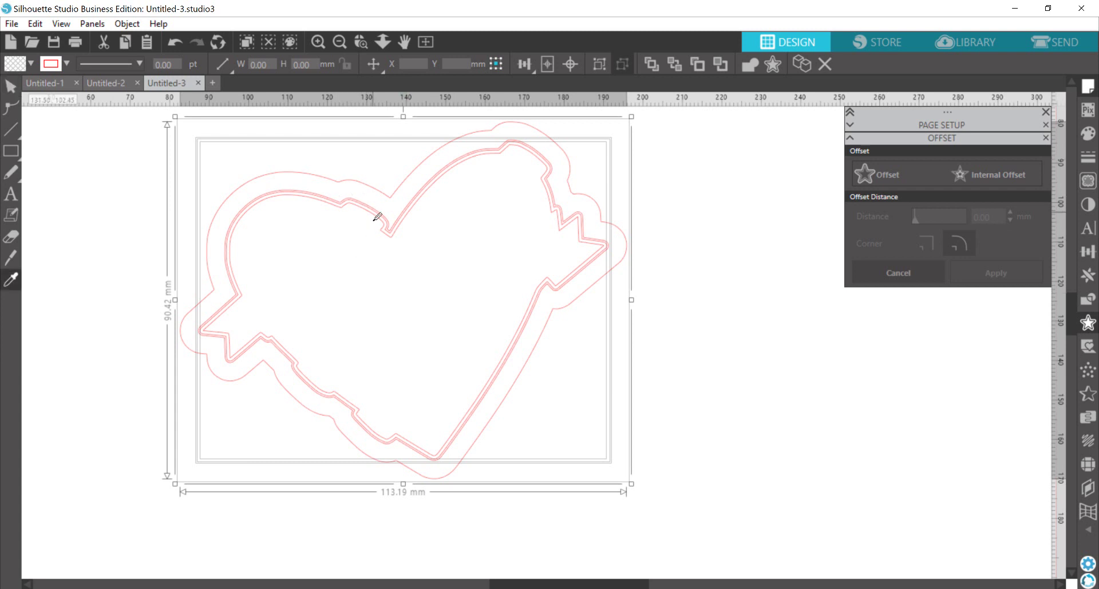
{"action": "left_click", "coordinate": [376, 214]}
Step: Release the compound path of the heart outlines so that each outline is a separate shape
{"action": "right_click", "coordinate": [376, 213]}
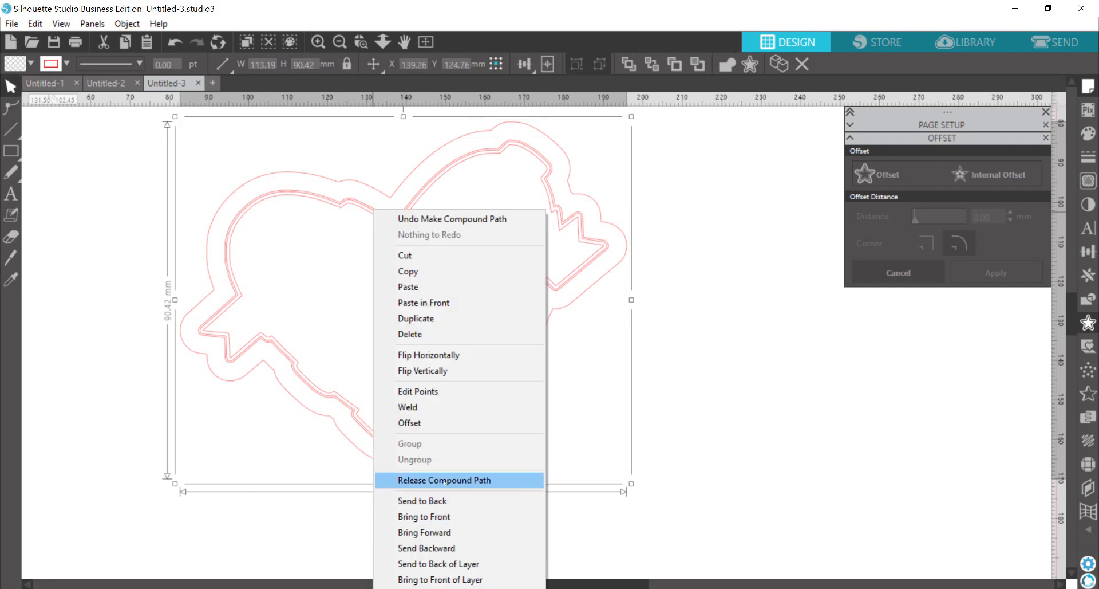
{"action": "left_click", "coordinate": [438, 481]}
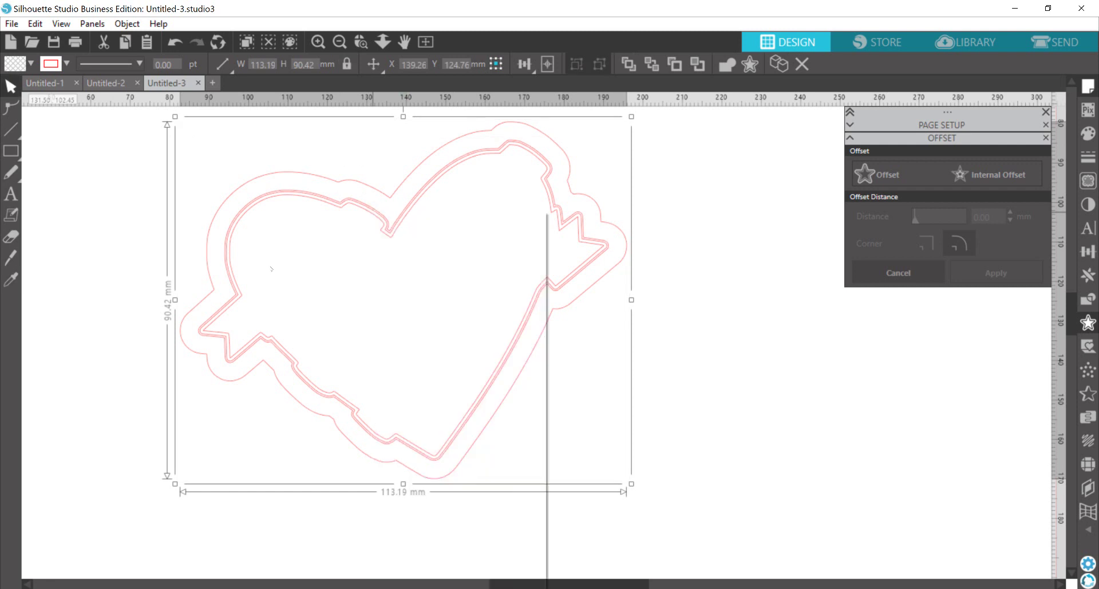
{"action": "right_click", "coordinate": [344, 201]}
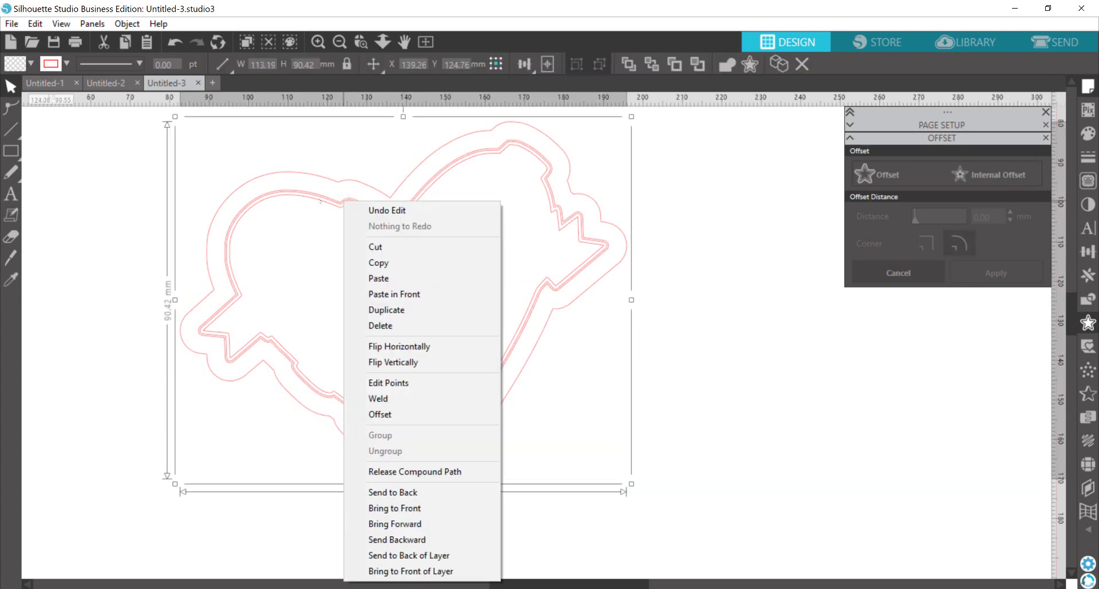
{"action": "left_click", "coordinate": [415, 471]}
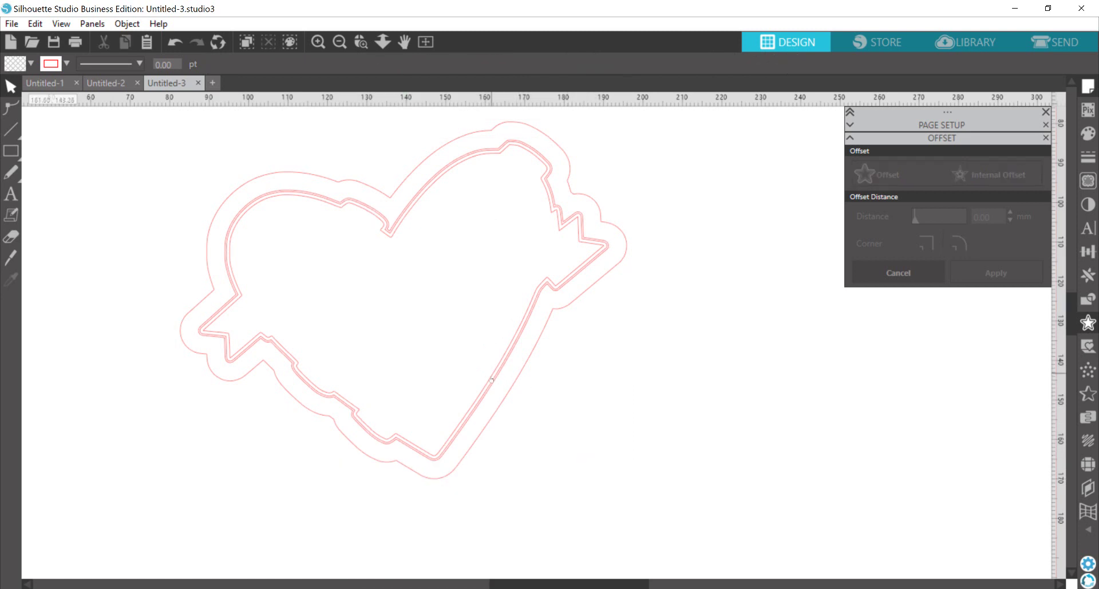
Step: Move the original heart outline clear of its offsets, delete all the offset outlines and reposition the original heart
{"action": "left_click_drag", "start_coordinate": [493, 380], "coordinate": [480, 365]}
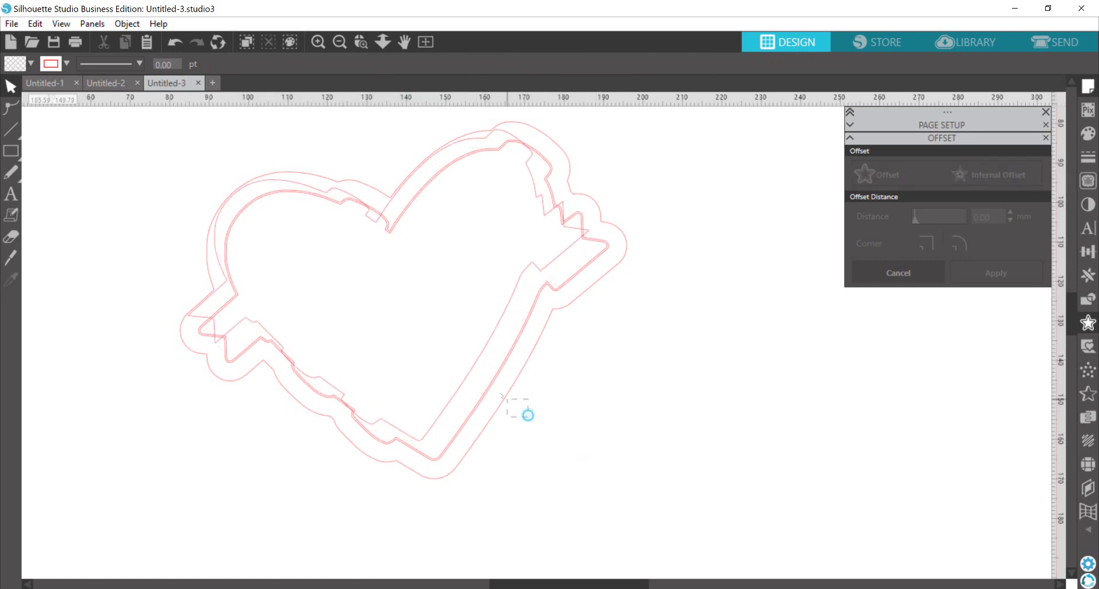
{"action": "key", "text": "ctrl+a"}
{"action": "key", "text": "Delete"}
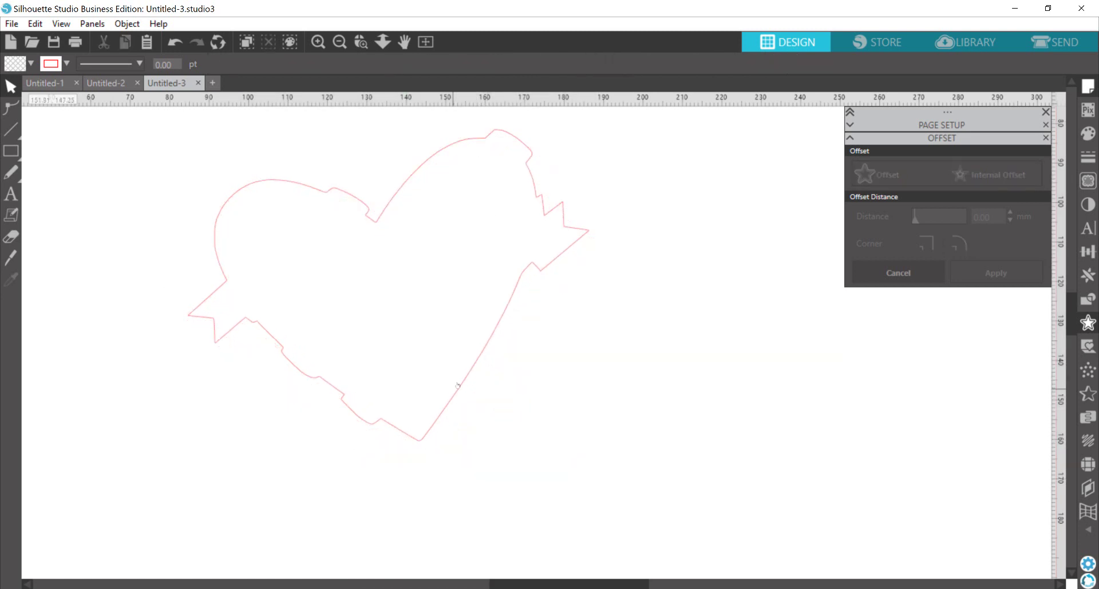
{"action": "left_click_drag", "start_coordinate": [461, 382], "coordinate": [493, 414]}
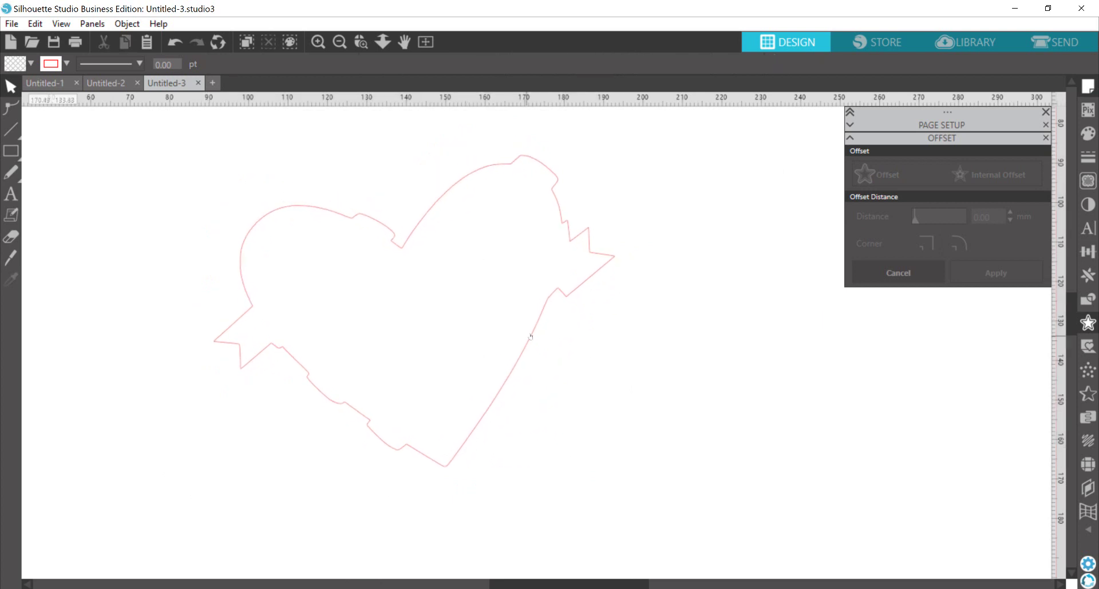
Step: Create an outward offset of the original heart outline at a distance of 0.8 mm with rounded corners
{"action": "left_click", "coordinate": [535, 324]}
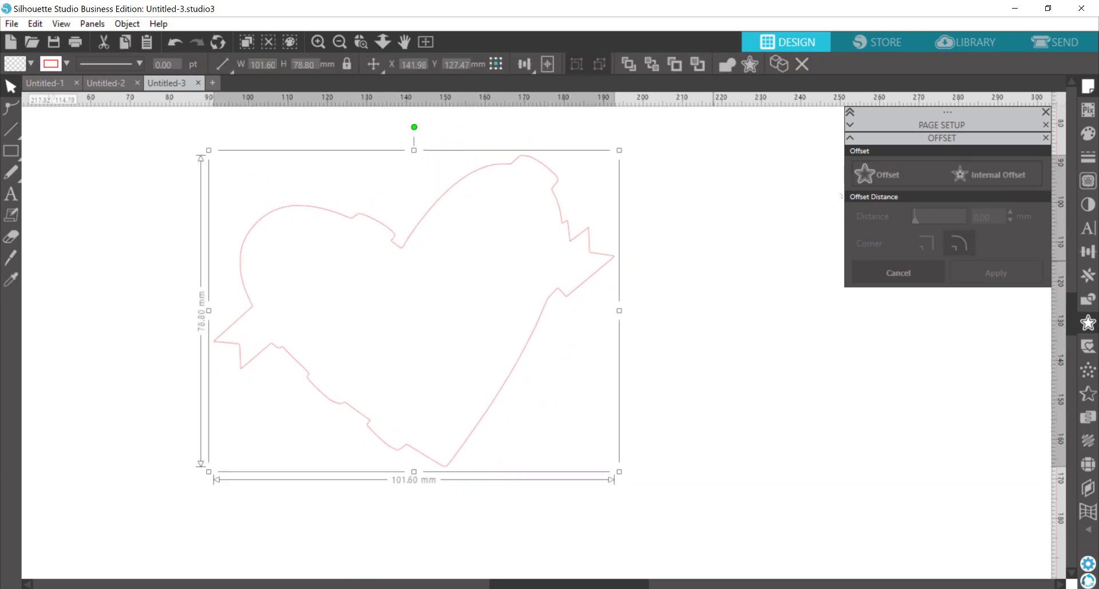
{"action": "left_click", "coordinate": [881, 174]}
{"action": "double_click", "coordinate": [1000, 219]}
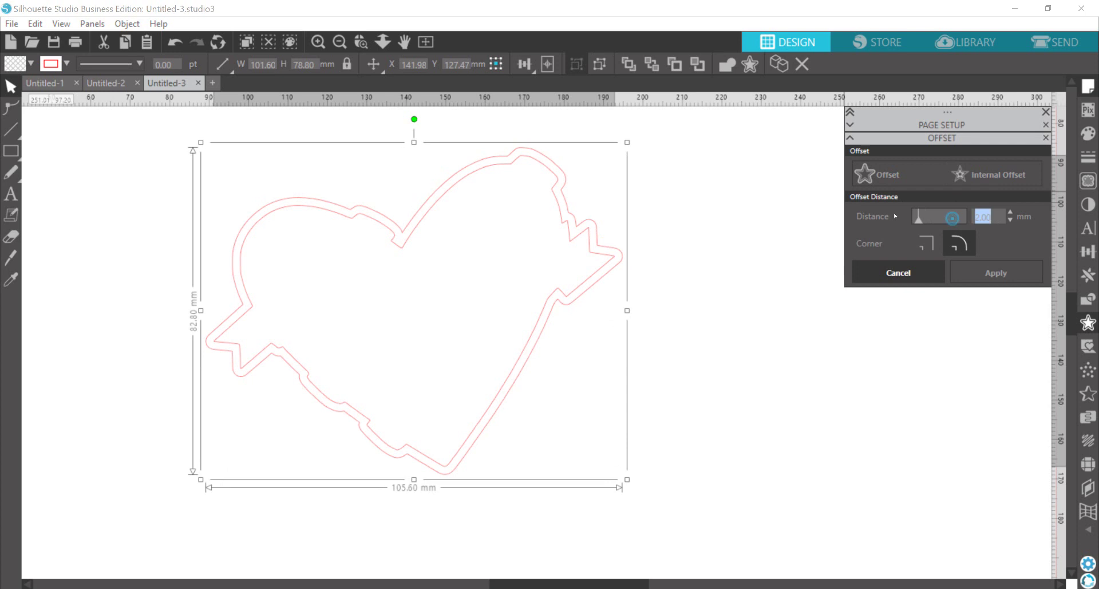
{"action": "type", "text": ".8"}
{"action": "left_click", "coordinate": [1025, 279]}
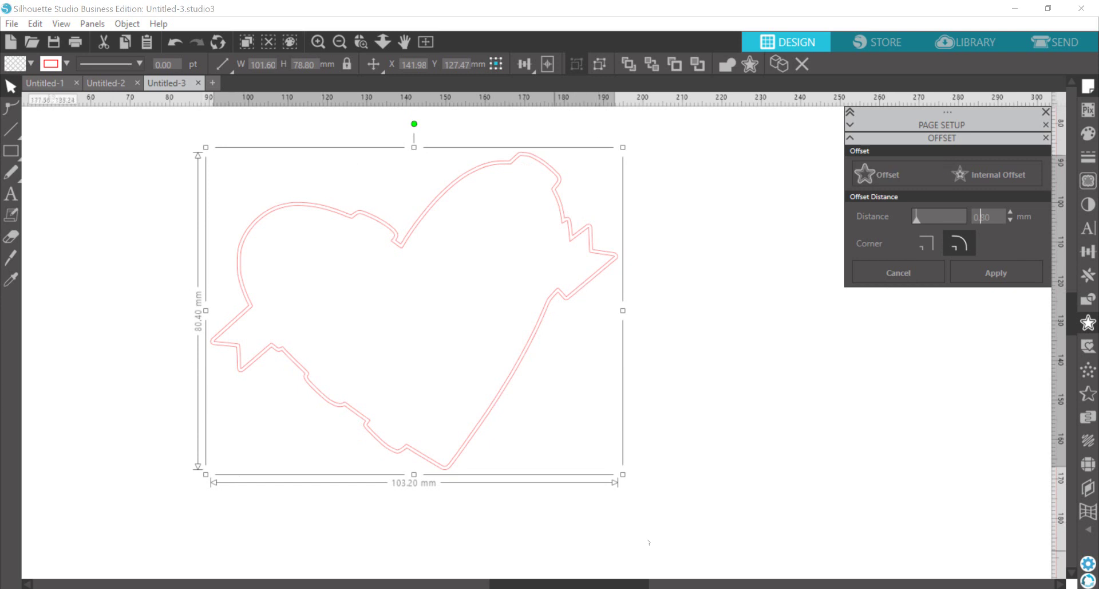
Step: Offset the 0.8 mm heart outline outward by 5 mm with rounded corners, leaving nothing selected
{"action": "key", "text": "BackSpace"}
{"action": "type", "text": "2."}
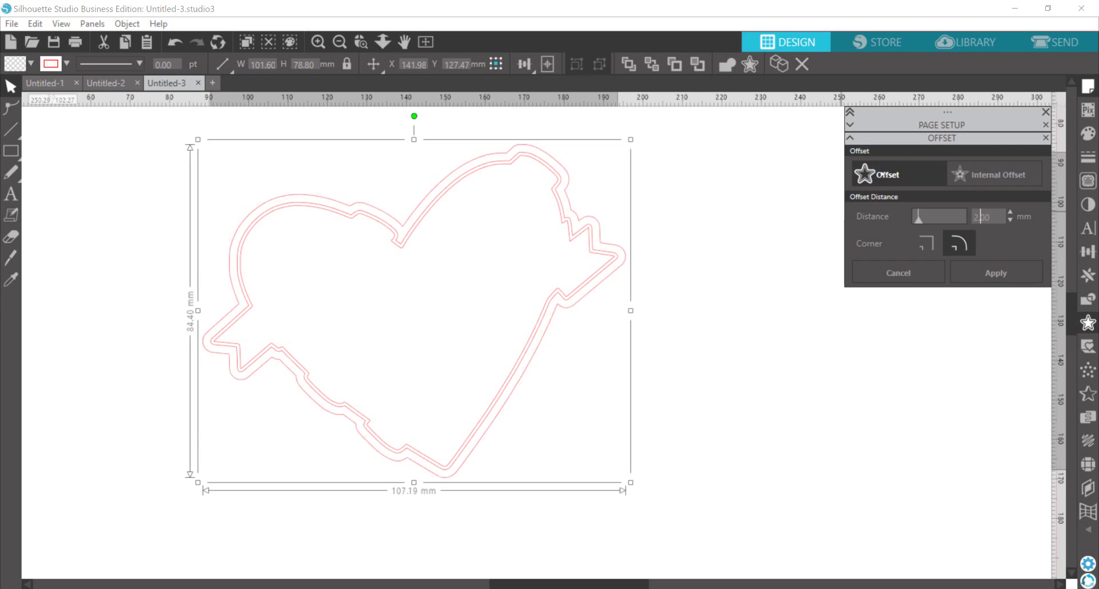
{"action": "key", "text": "BackSpace"}
{"action": "type", "text": "5"}
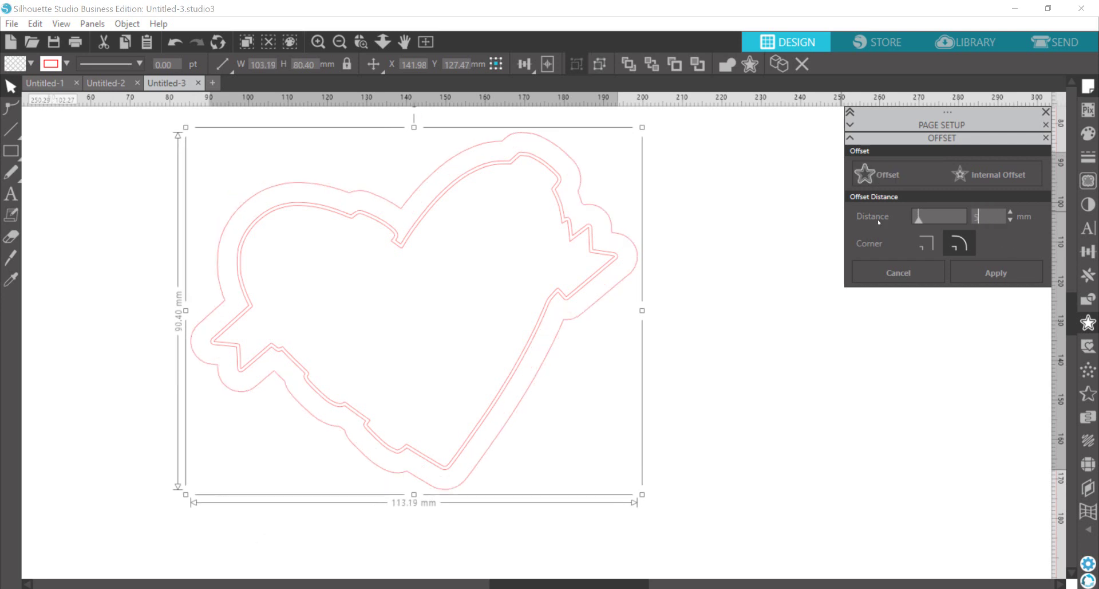
{"action": "left_click", "coordinate": [995, 273]}
{"action": "left_click", "coordinate": [645, 522]}
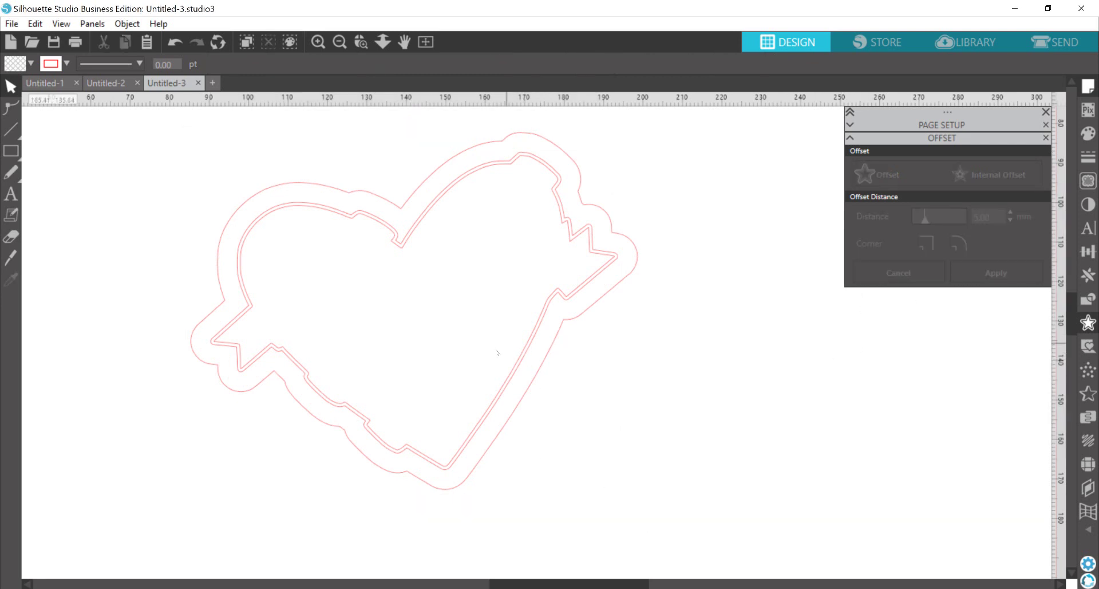
Step: Combine the original heart outline and its two offsets into one compound path, leaving nothing selected
{"action": "left_click_drag", "start_coordinate": [579, 413], "coordinate": [463, 347]}
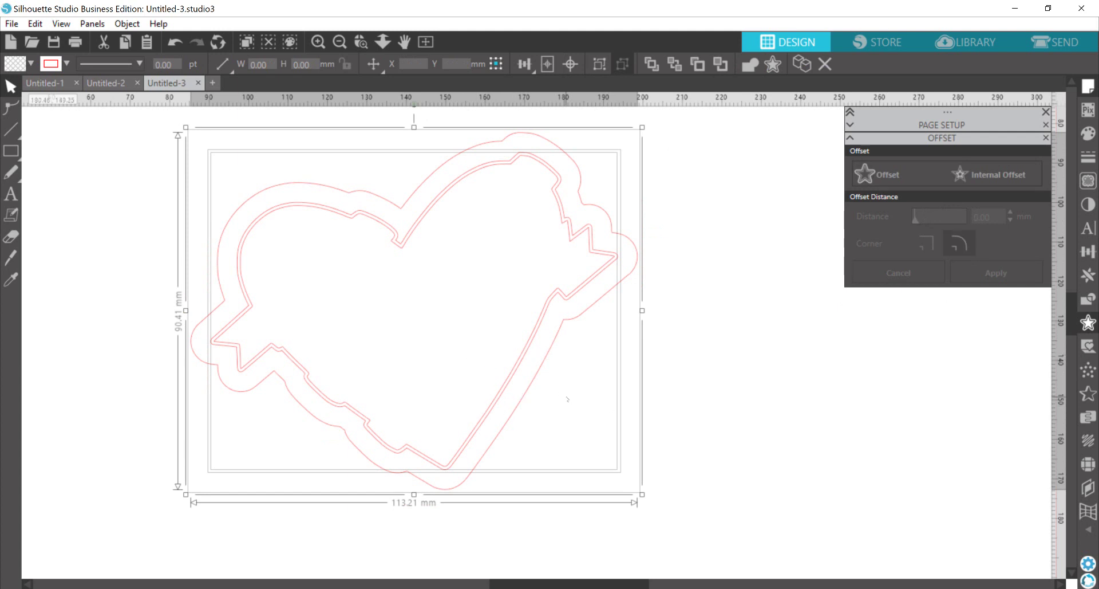
{"action": "right_click", "coordinate": [511, 366]}
{"action": "left_click", "coordinate": [552, 481]}
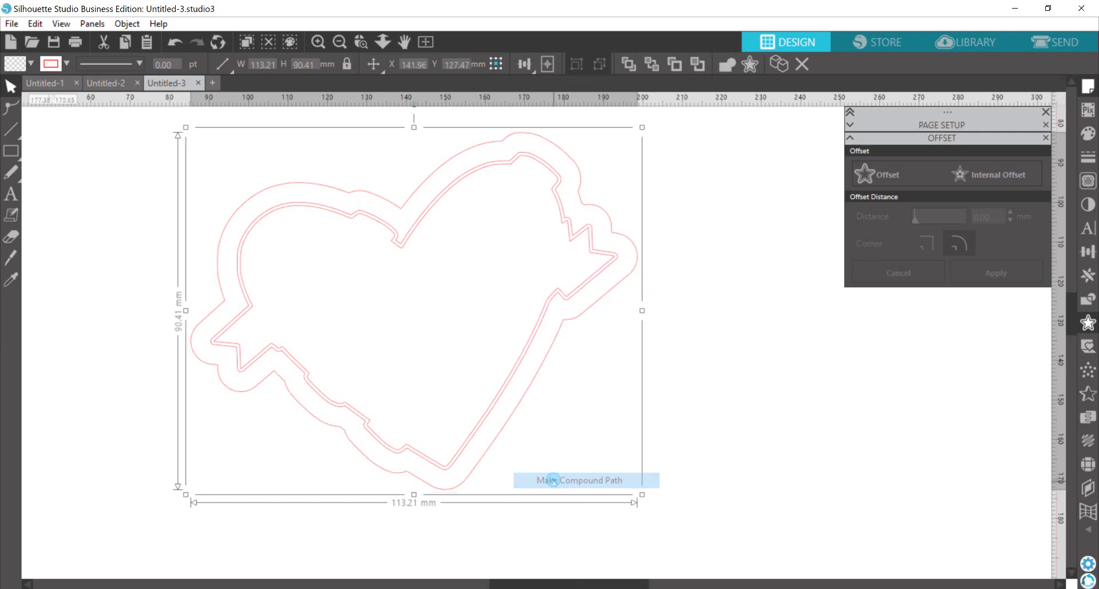
{"action": "left_click", "coordinate": [589, 386]}
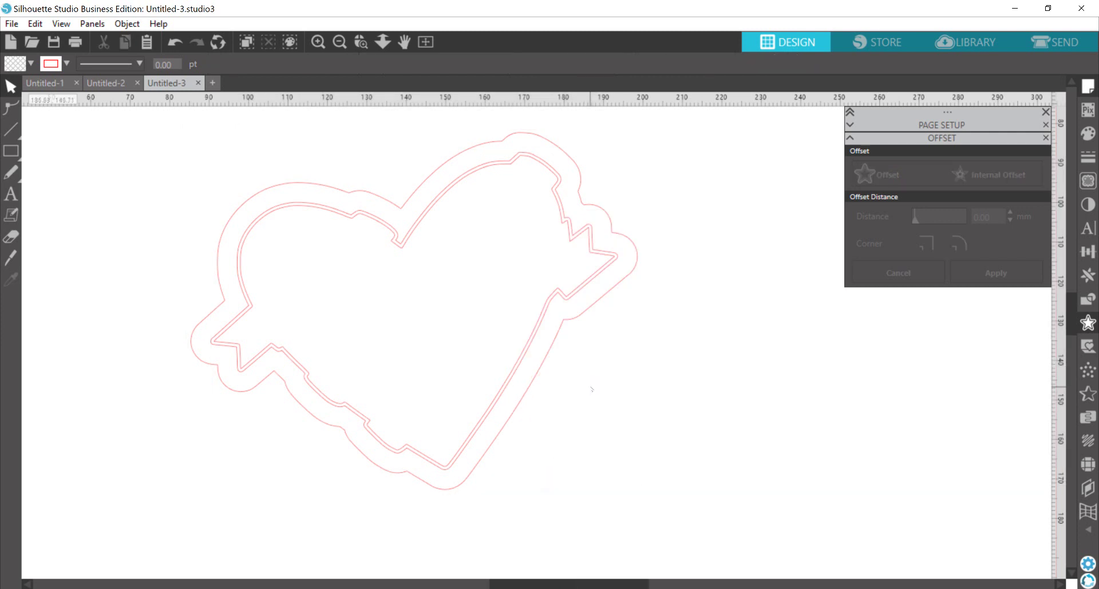
Step: Delete the leftover artwork beside the page and move the compound heart about 51 mm left and 15 mm up, keeping it selected
{"action": "left_click", "coordinate": [425, 41]}
{"action": "left_click", "coordinate": [139, 307]}
{"action": "key", "text": "Delete"}
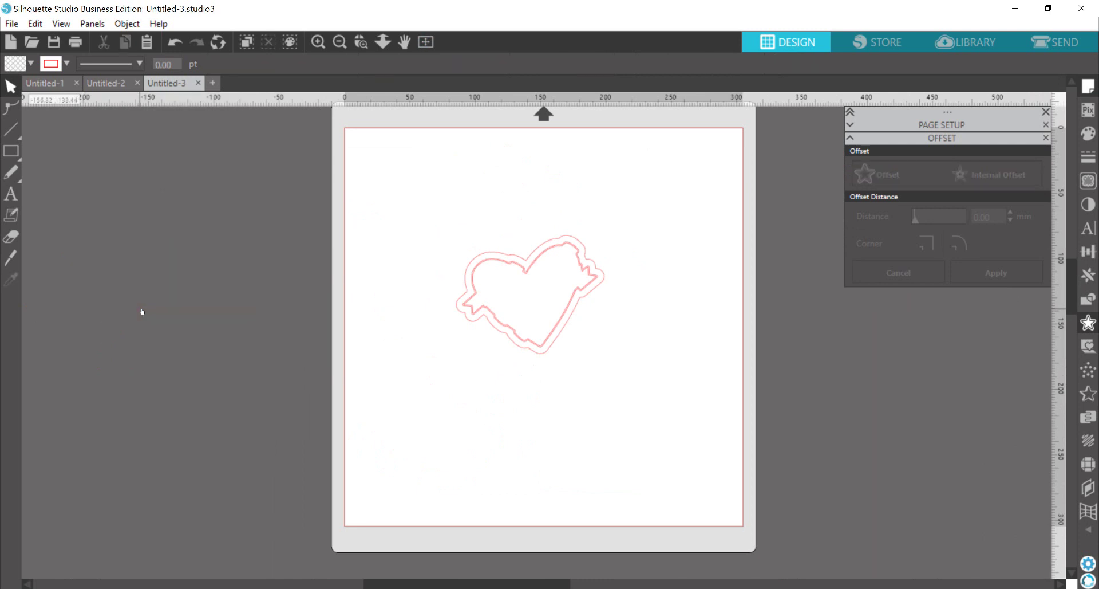
{"action": "left_click_drag", "start_coordinate": [523, 343], "coordinate": [463, 329]}
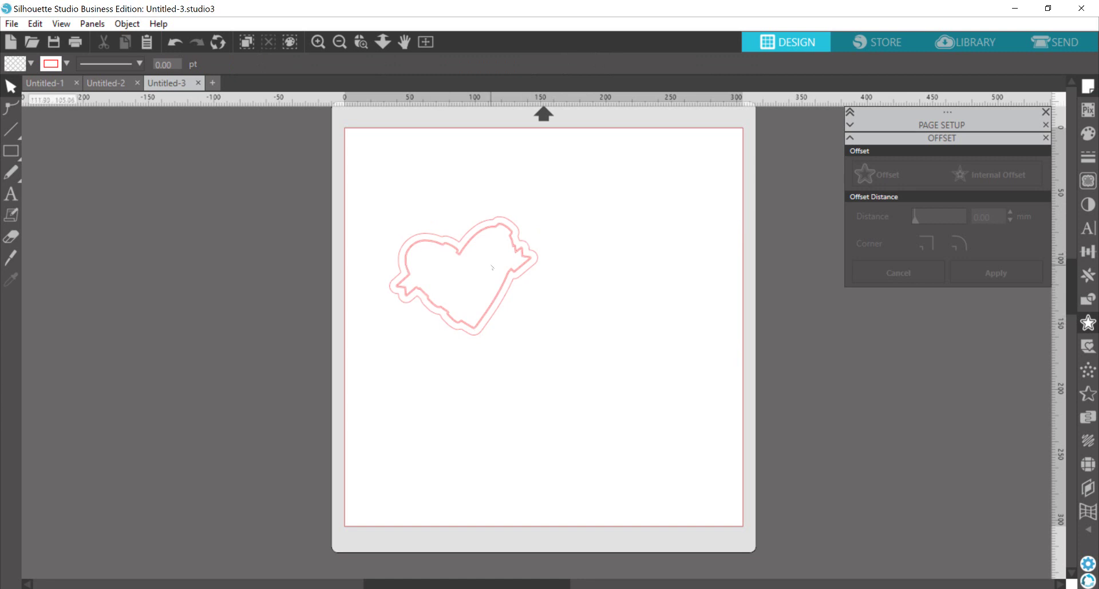
{"action": "left_click", "coordinate": [455, 246]}
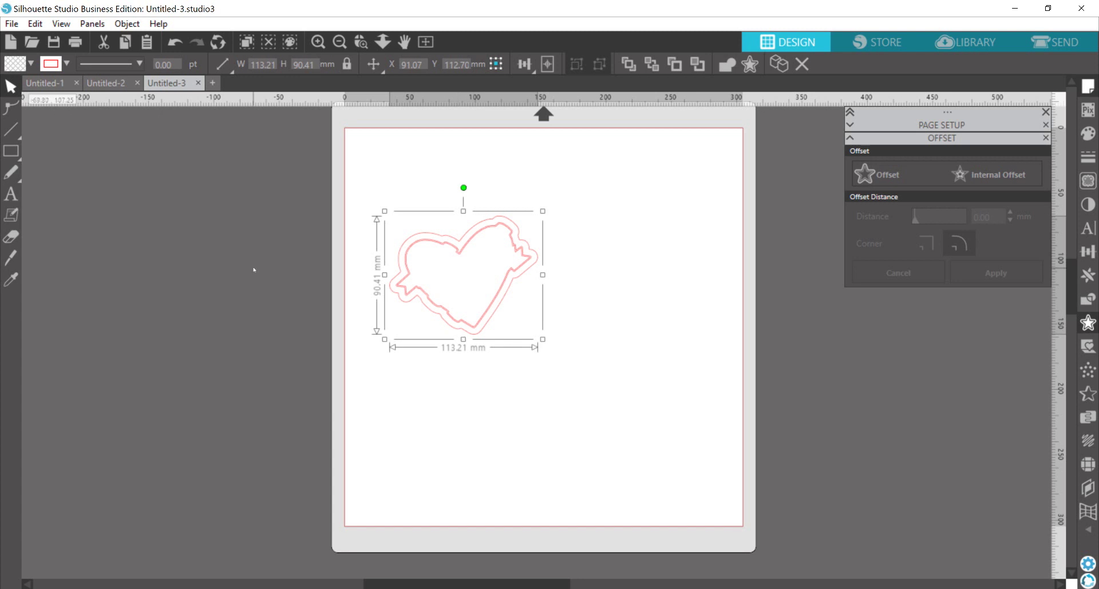
Step: Check the file formats for saving the design to the hard drive, choose SVG, and leave without saving
{"action": "left_click", "coordinate": [11, 24]}
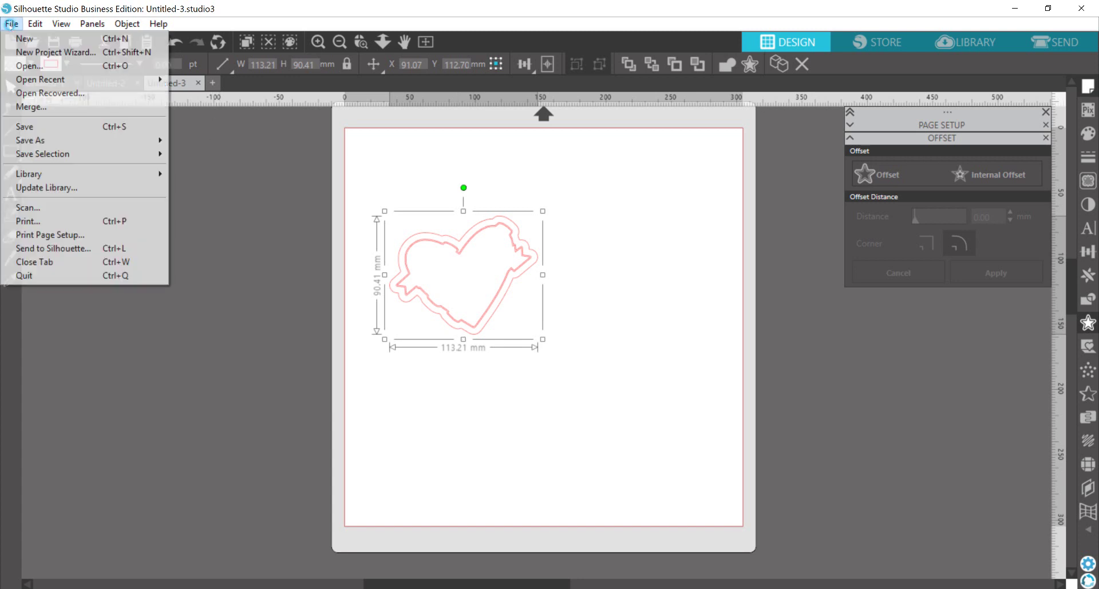
{"action": "mouse_move", "coordinate": [37, 144]}
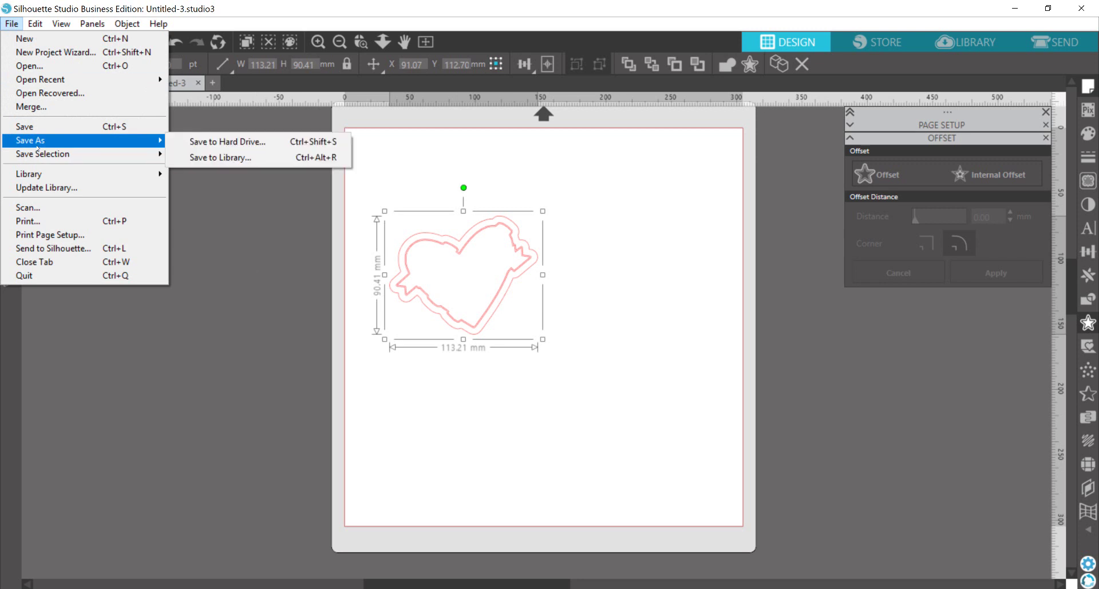
{"action": "left_click", "coordinate": [187, 141]}
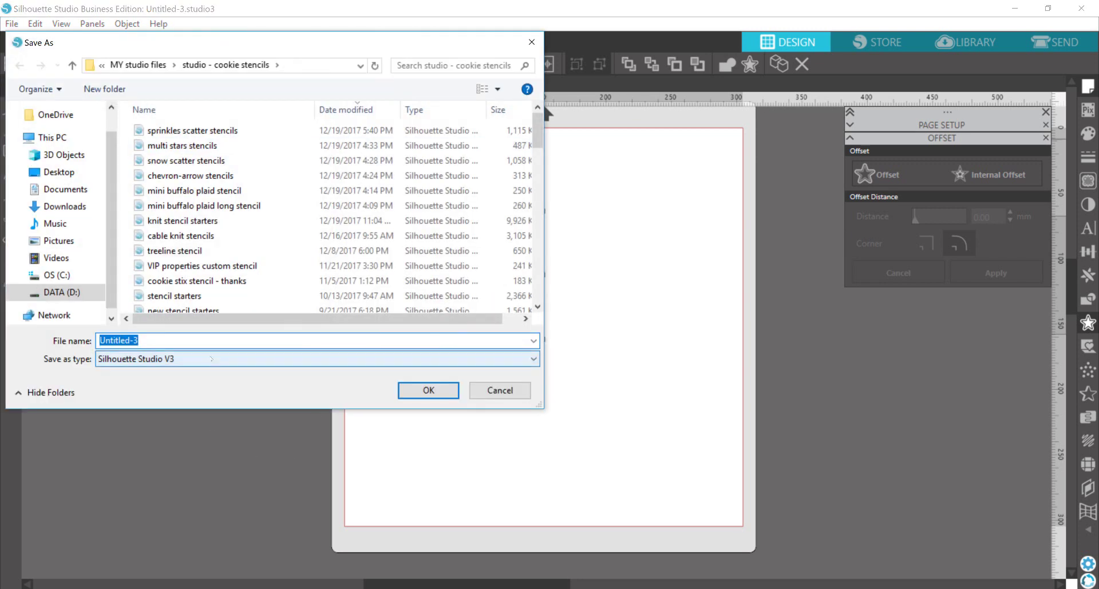
{"action": "left_click", "coordinate": [210, 359]}
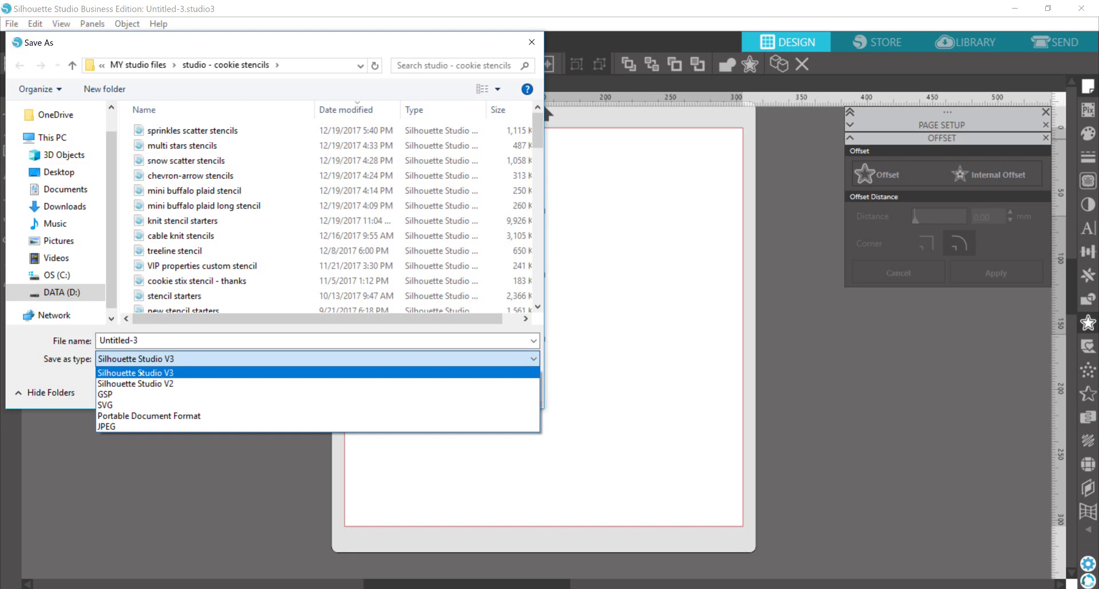
{"action": "left_click", "coordinate": [122, 408]}
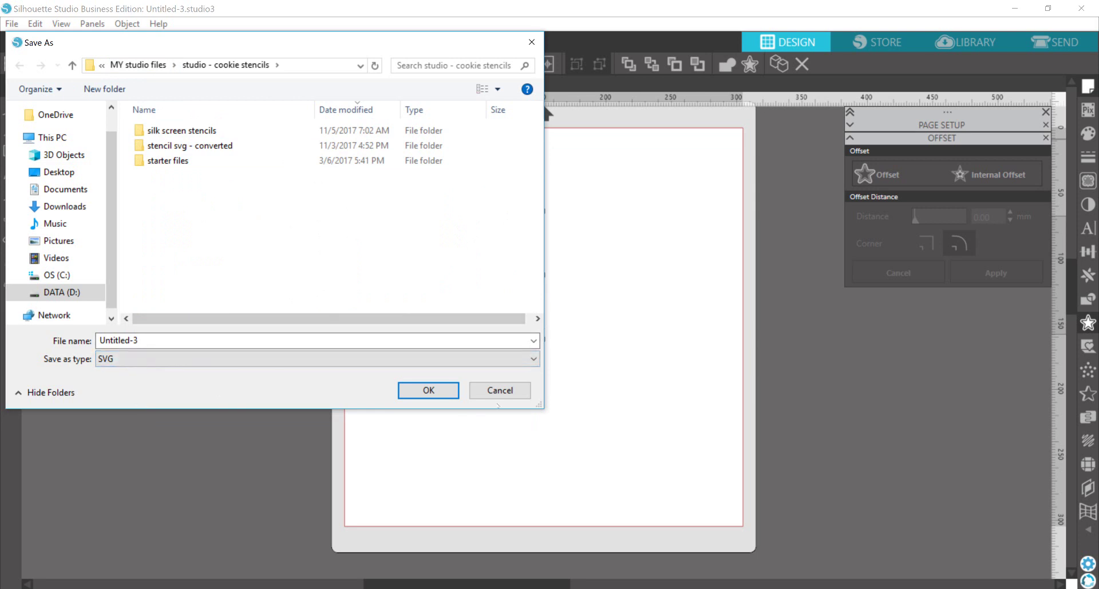
{"action": "left_click", "coordinate": [493, 393]}
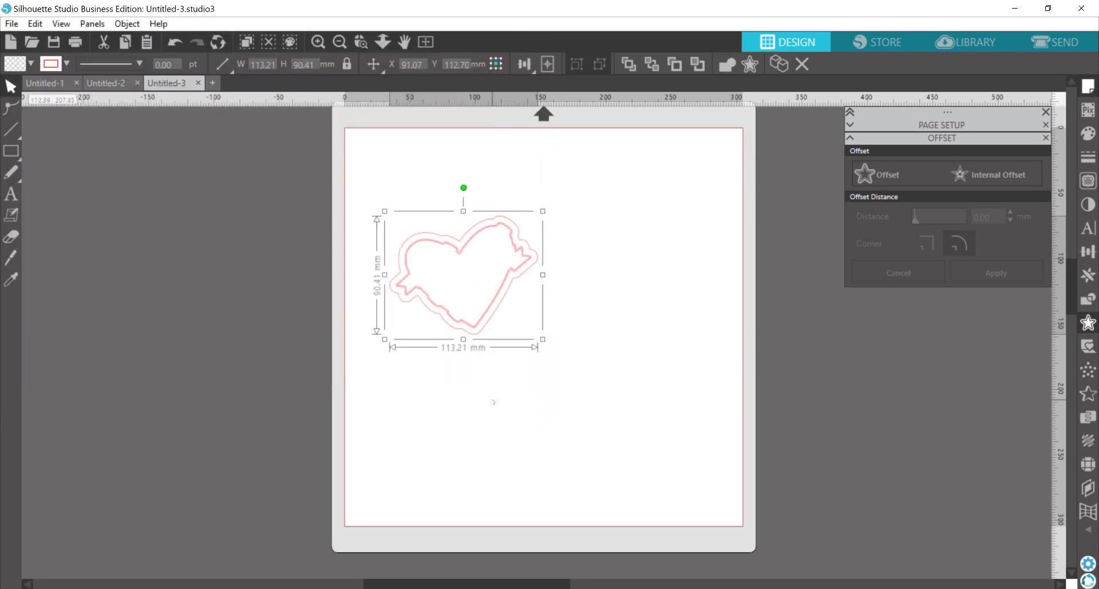